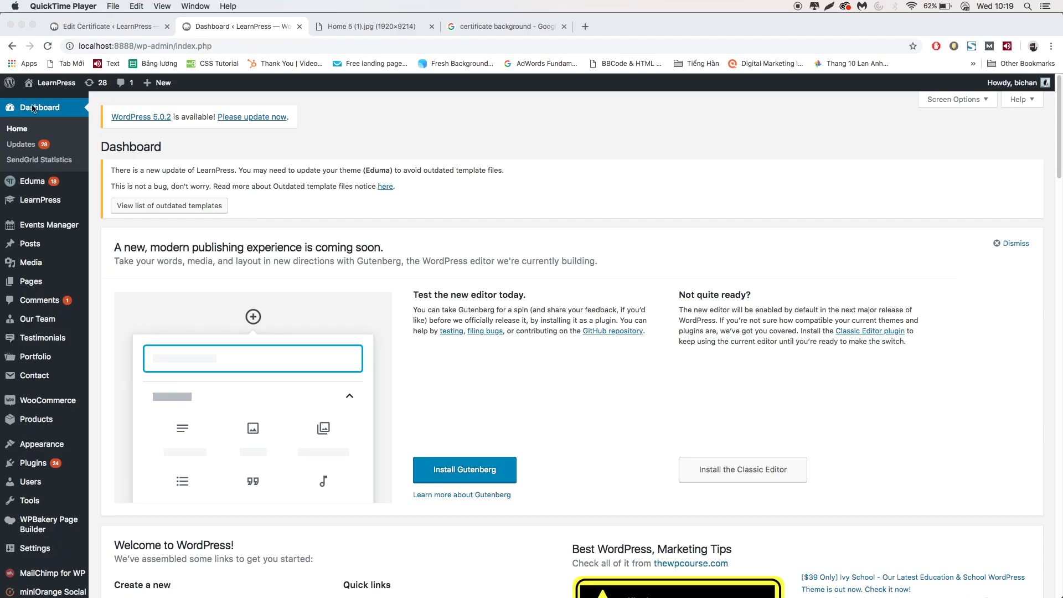
- Upload and install the plugin package learnpress-certificates.3.0.5.zip from the computer
click(101, 131)
scroll(98, 249, down, 5)
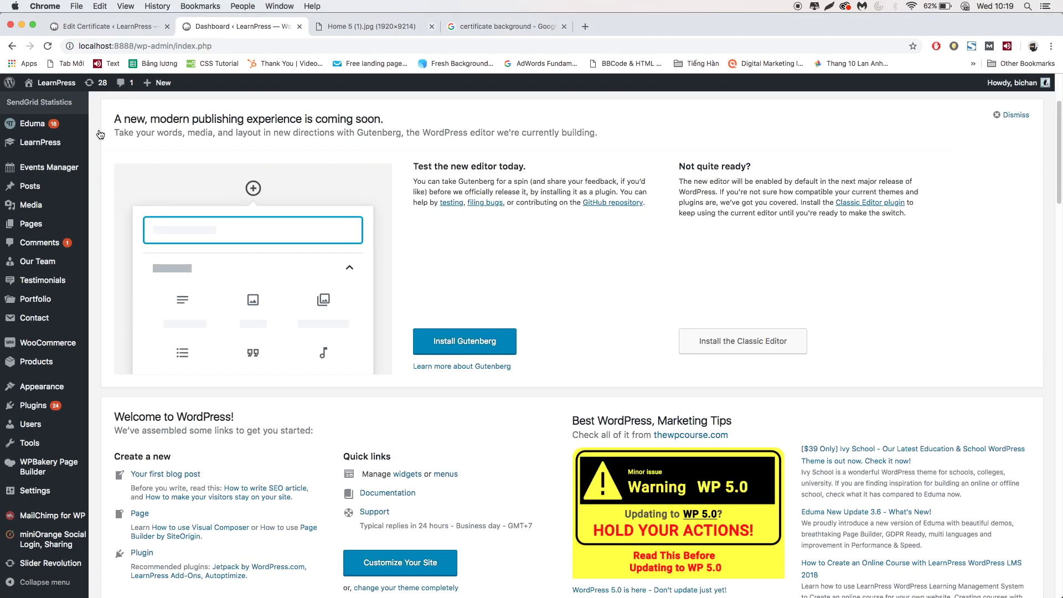
mouse_move(72, 405)
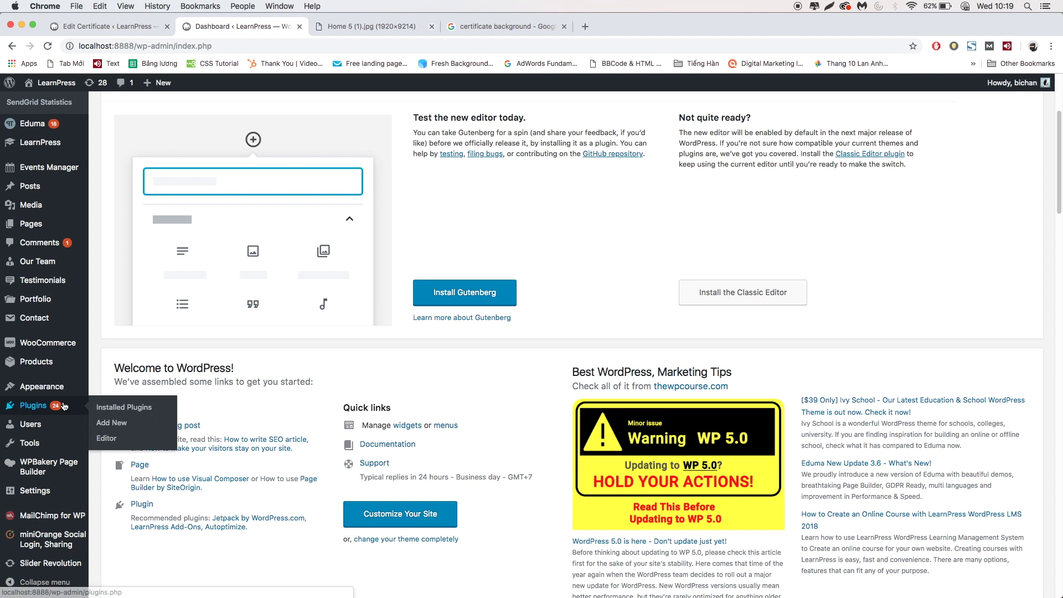
click(114, 423)
click(211, 147)
click(489, 315)
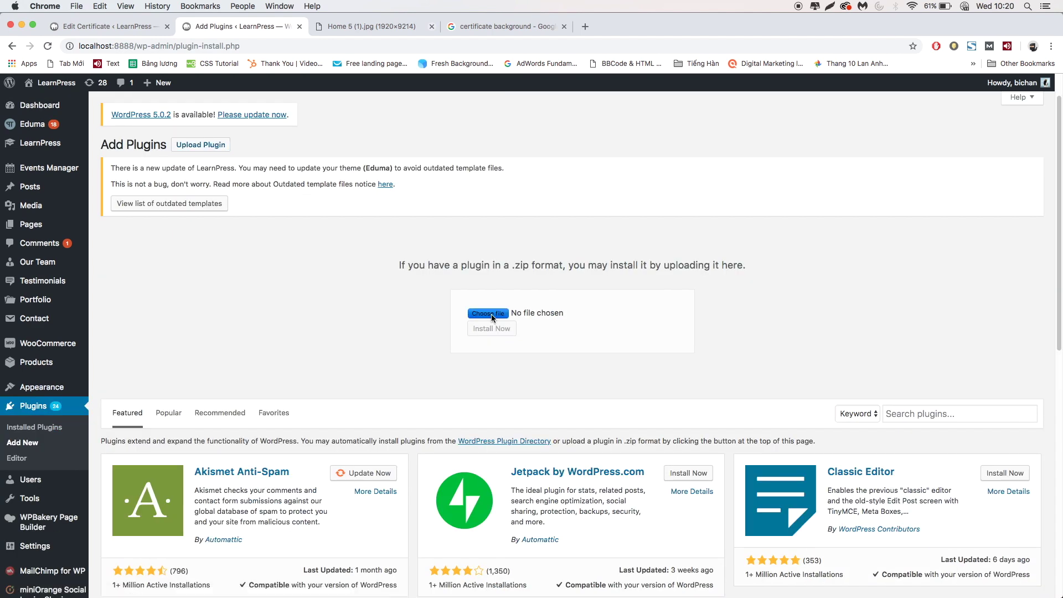
double_click(540, 148)
click(491, 330)
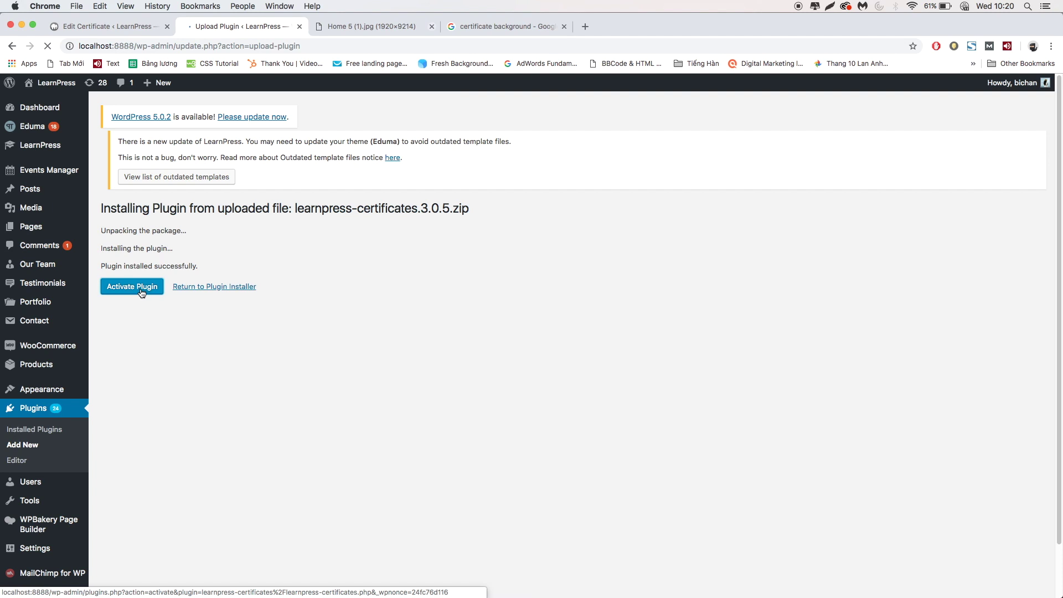
- Activate the uploaded plugin and locate LearnPress - Certificates among the installed plugins
click(141, 291)
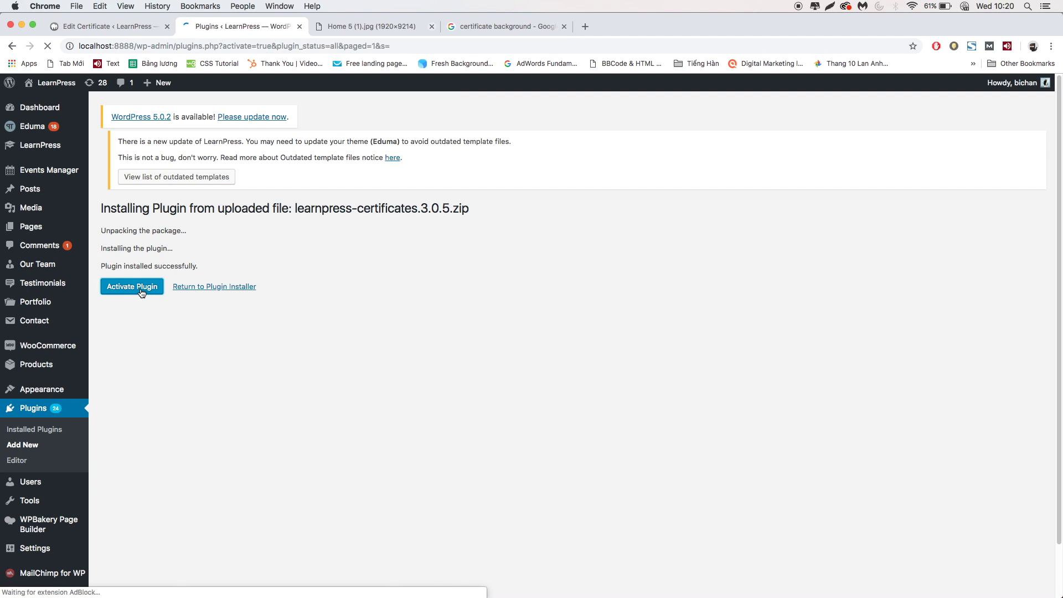
scroll(144, 298, down, 2)
scroll(144, 298, down, 10)
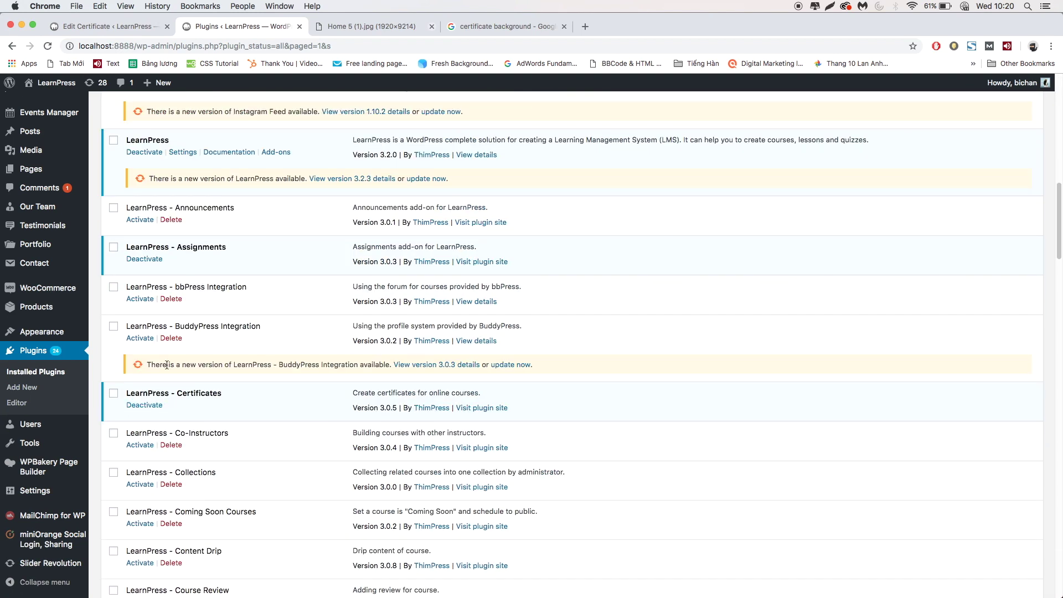
scroll(156, 284, up, 11)
- Create a new LearnPress certificate titled "Test Certificate" and publish it
mouse_move(20, 149)
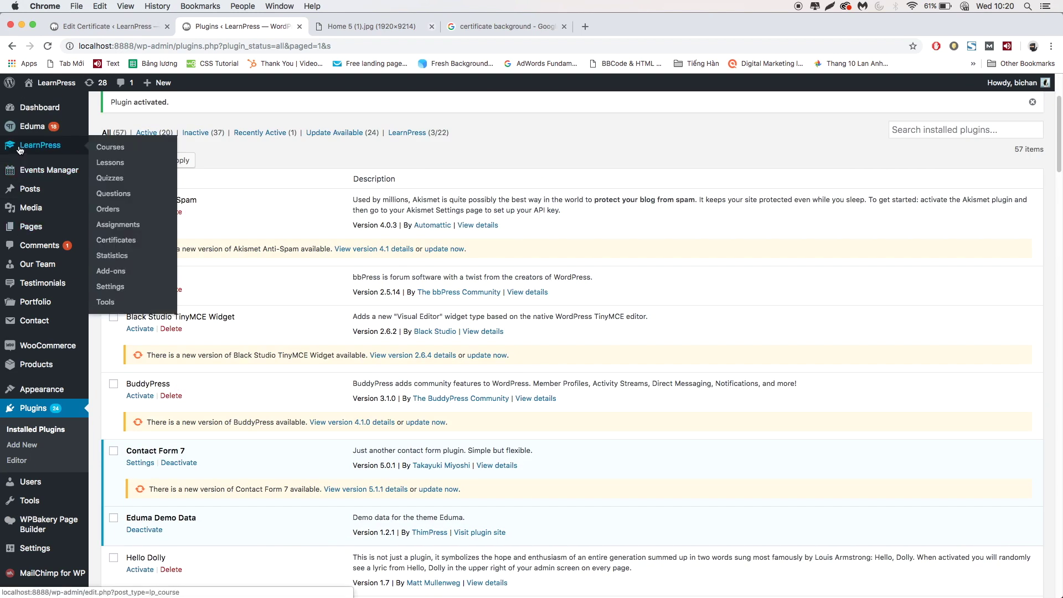
click(110, 244)
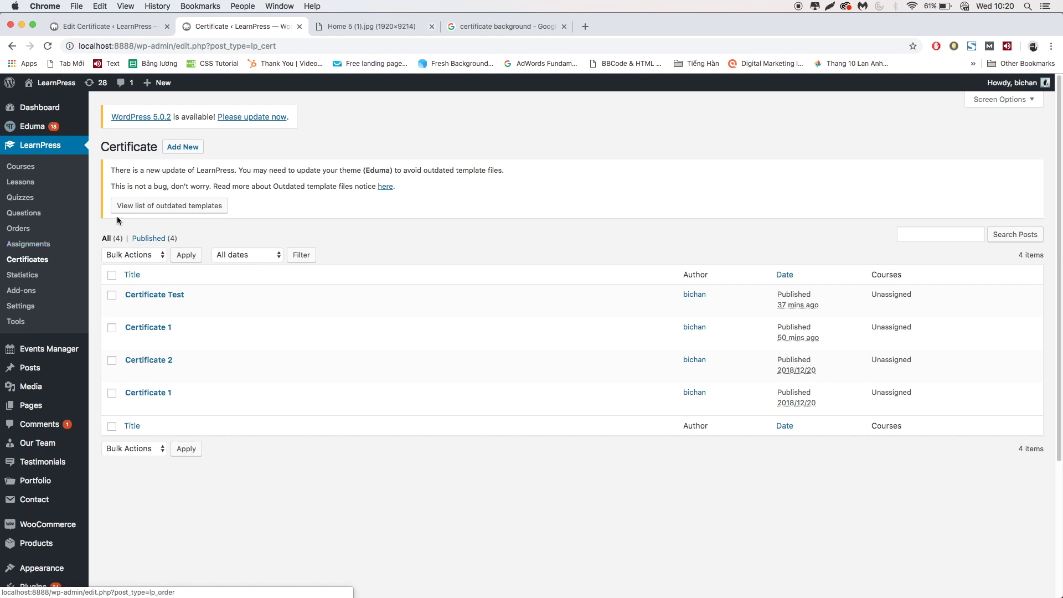
click(168, 149)
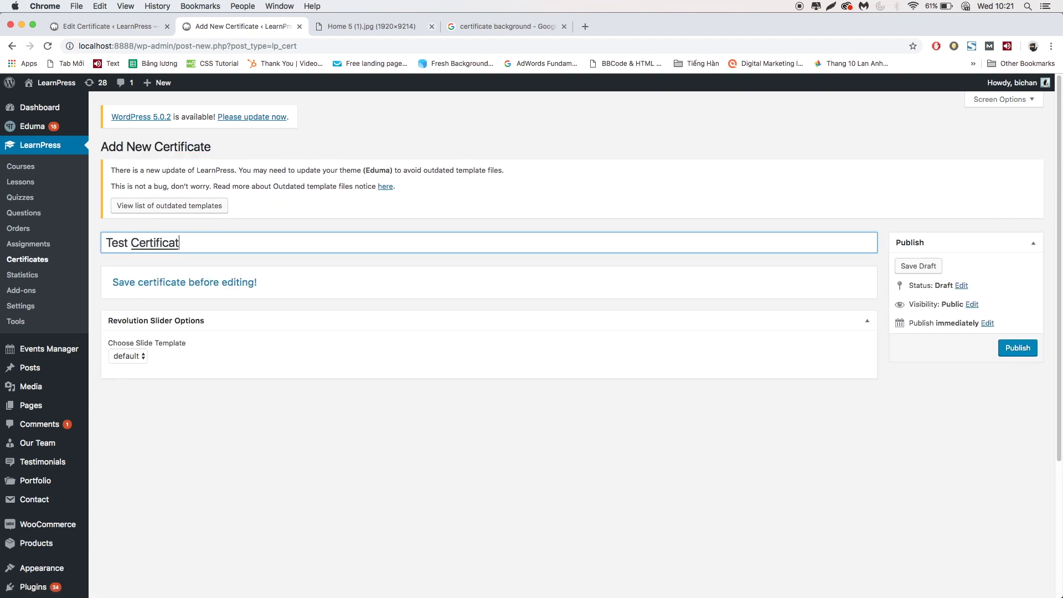
key(Return)
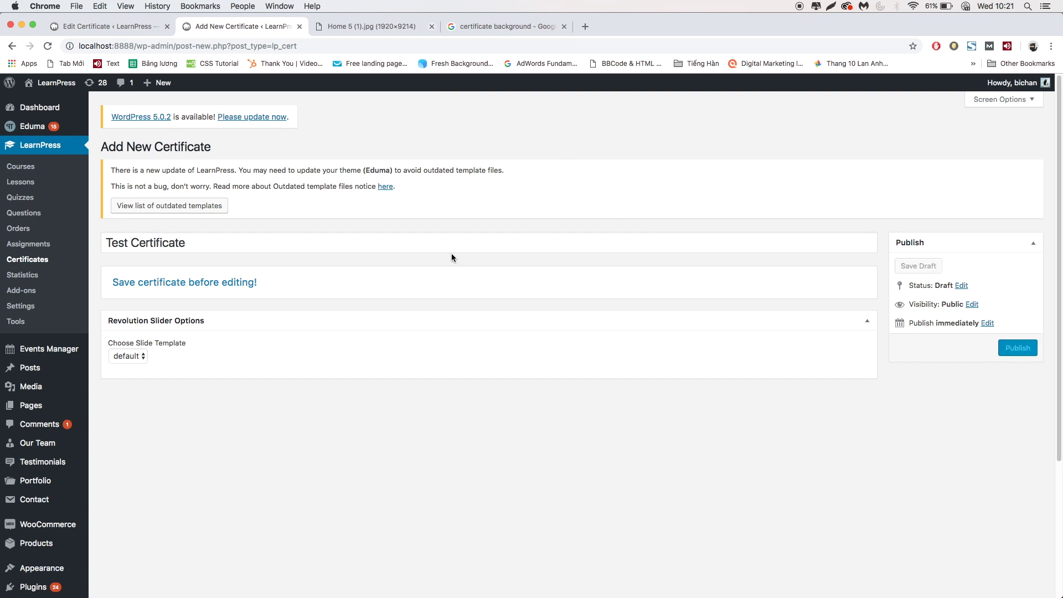
drag(123, 282, 234, 295)
click(333, 289)
click(1017, 348)
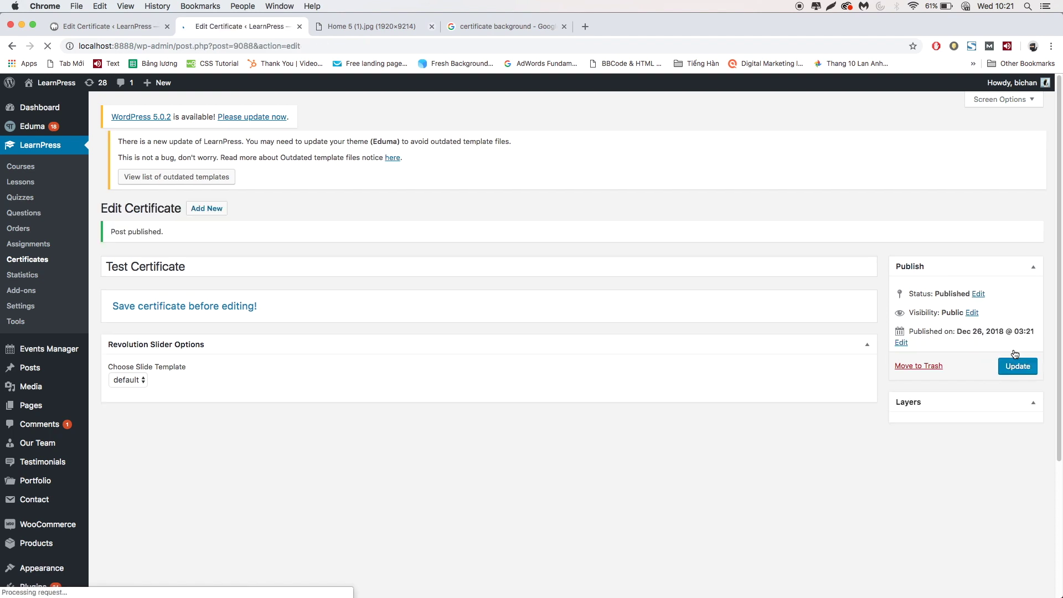
- Set the certificate template to the blue-bordered image with the round emblem from the media library
scroll(961, 357, down, 4)
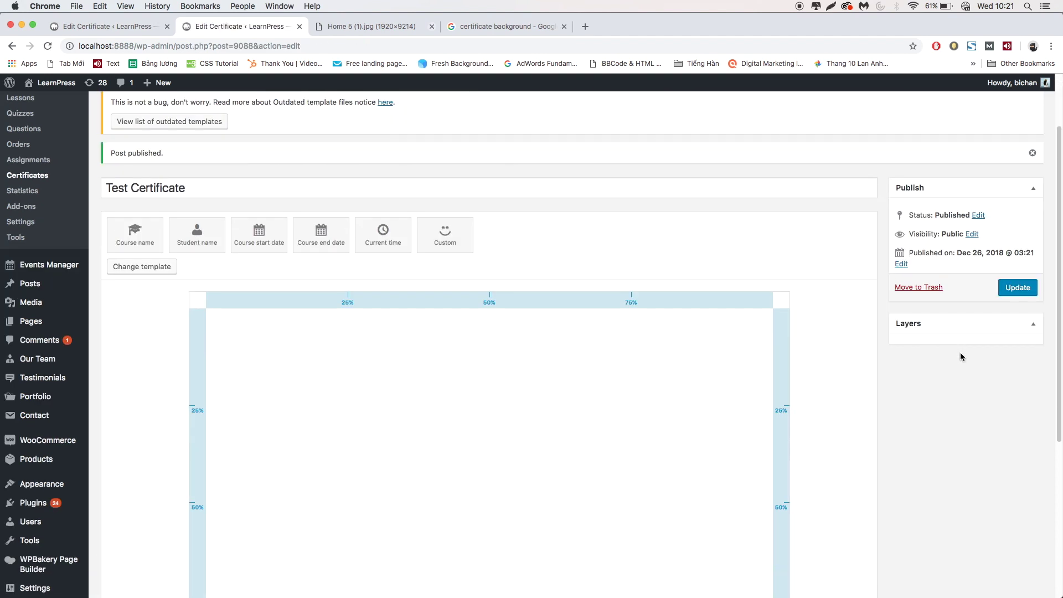
scroll(159, 289, down, 3)
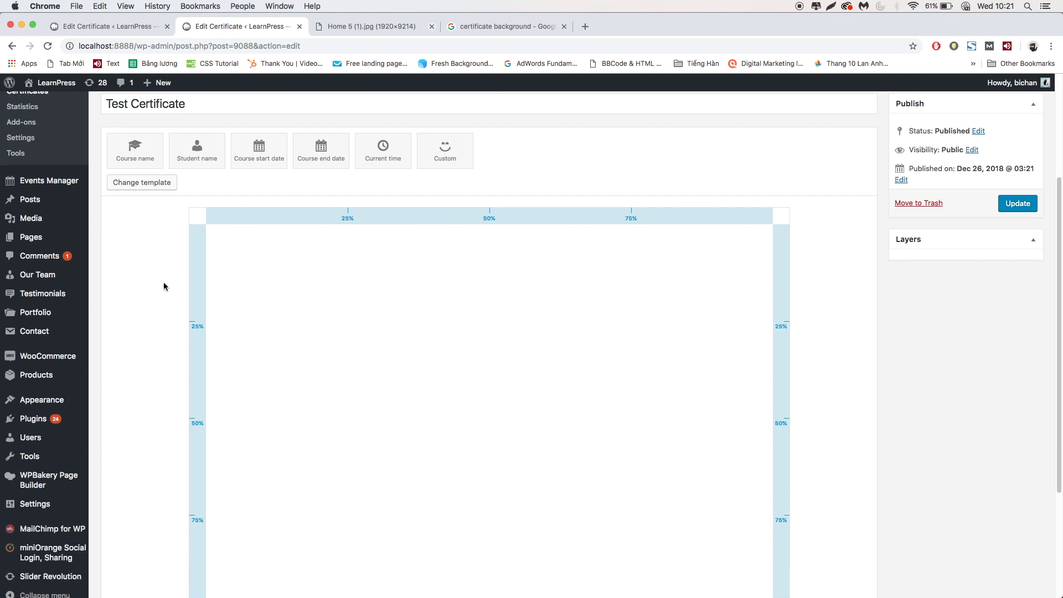
scroll(164, 286, down, 1)
click(150, 151)
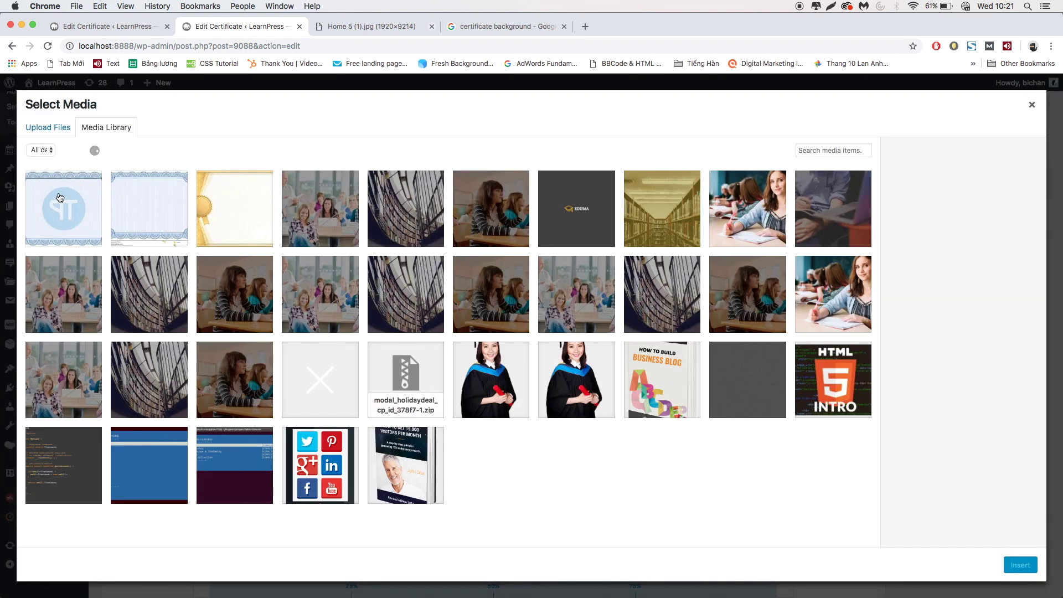
click(59, 197)
click(1017, 565)
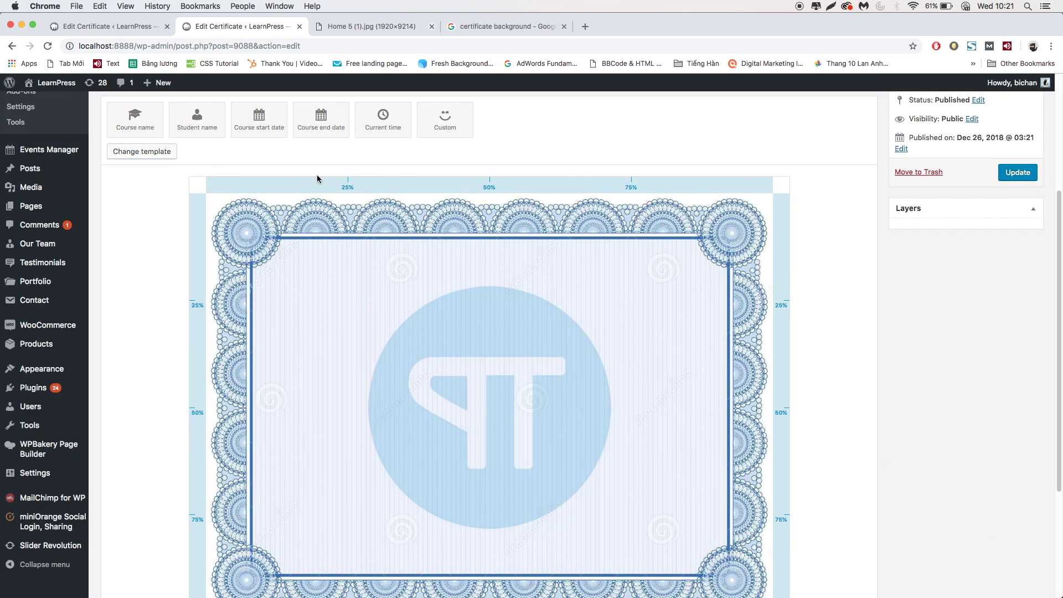
- Place a Custom layer near the top centre of the certificate and set its text to "Certificate of Completion"
scroll(317, 178, up, 1)
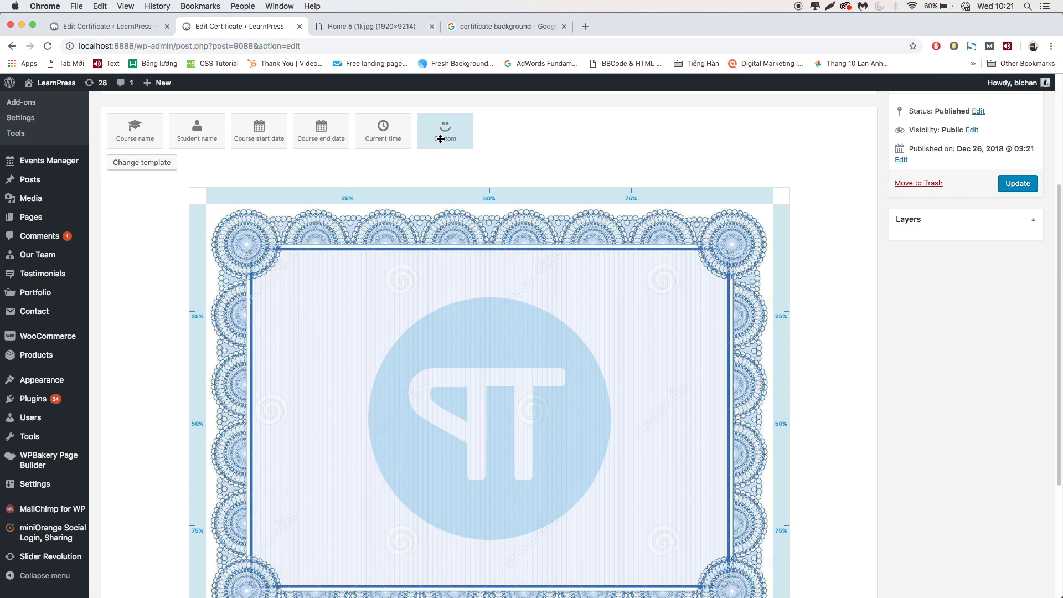
drag(451, 202, 485, 286)
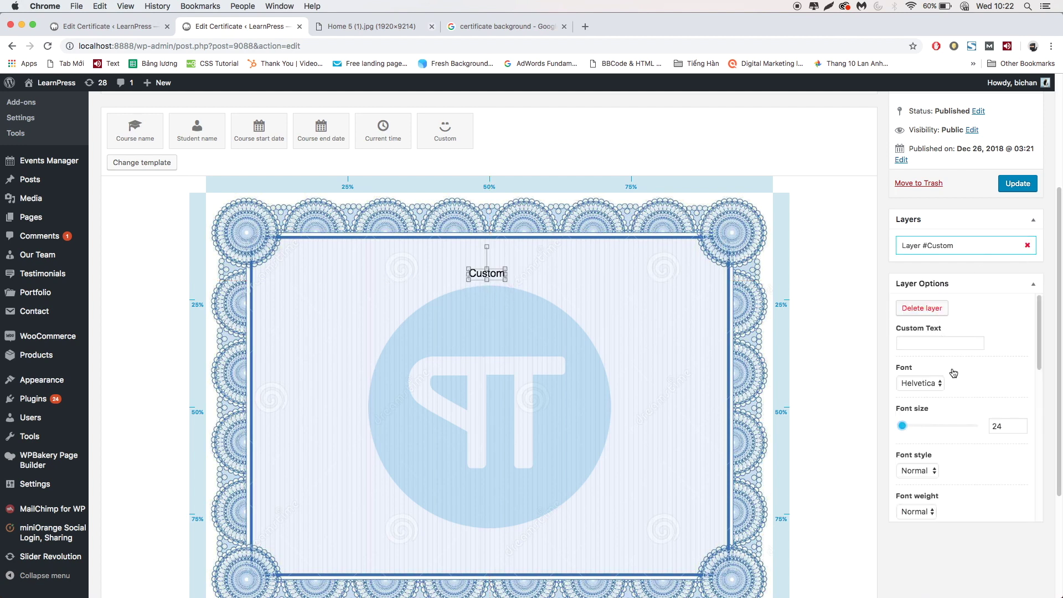
click(939, 388)
click(930, 385)
click(941, 344)
text(Certificate of Completion)
- Format the custom title layer with the Georgia font, size 73.7 and Italic style
click(936, 384)
click(919, 373)
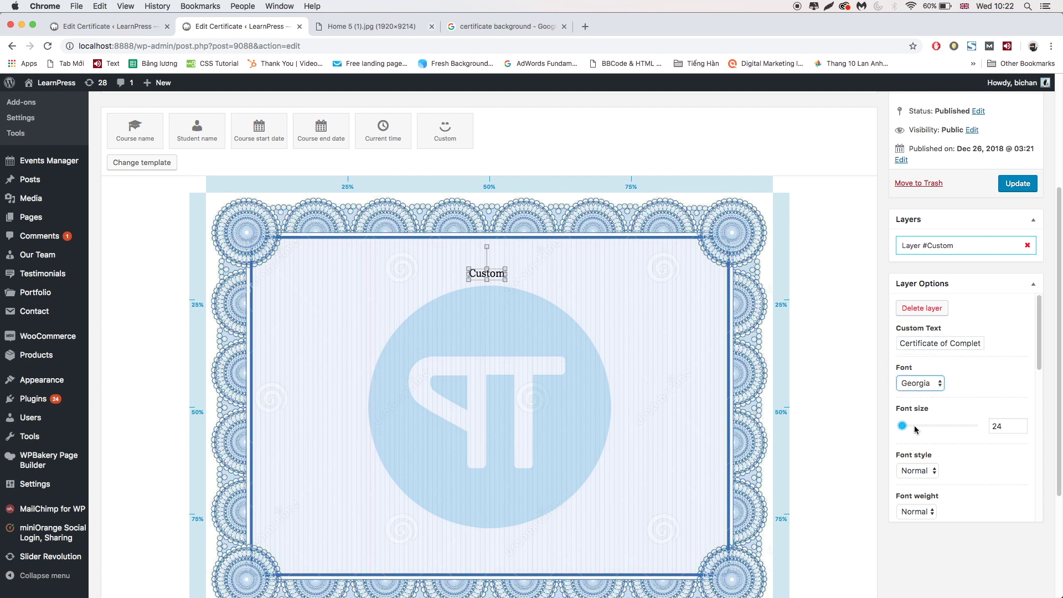
drag(922, 429, 912, 430)
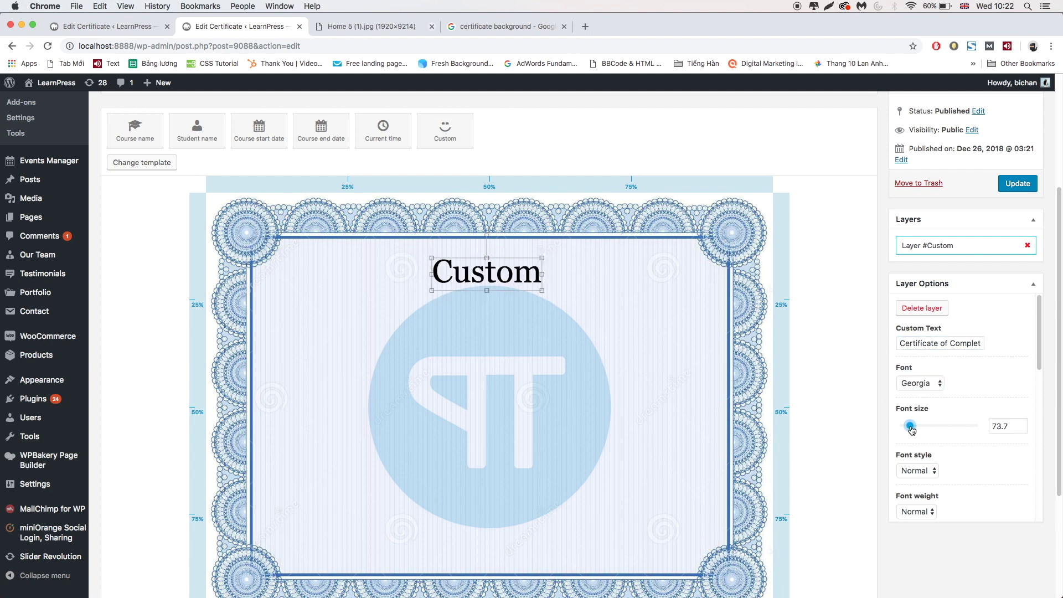
scroll(930, 446, down, 3)
click(918, 413)
click(914, 424)
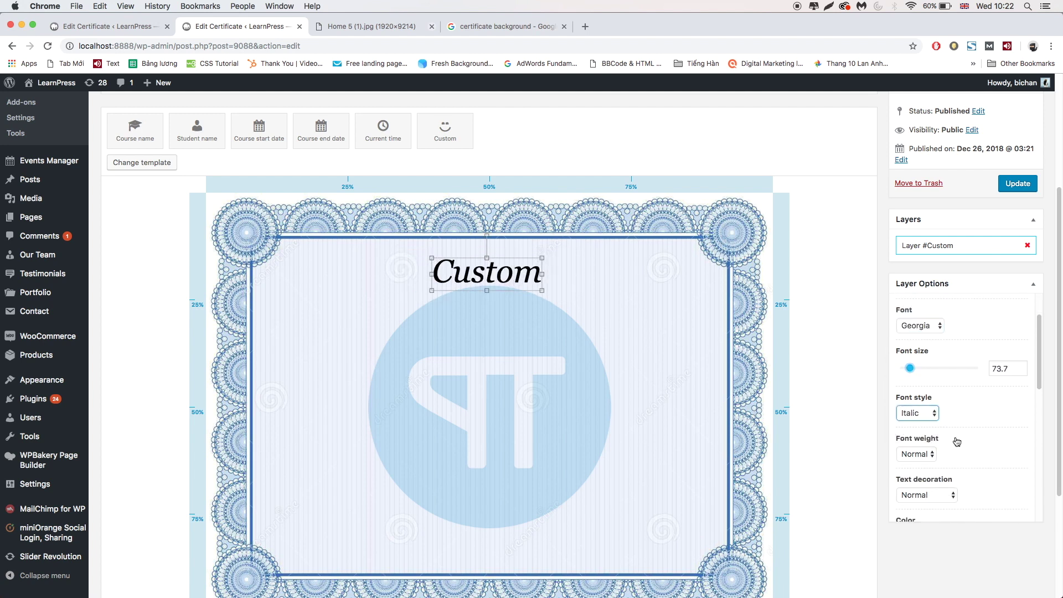
- Set the custom title layer's color to blue and update the certificate
scroll(930, 437, down, 1)
click(926, 424)
click(920, 434)
click(932, 463)
click(931, 464)
click(925, 425)
click(920, 413)
click(926, 464)
click(919, 464)
scroll(930, 465, down, 3)
click(934, 458)
click(984, 422)
click(974, 206)
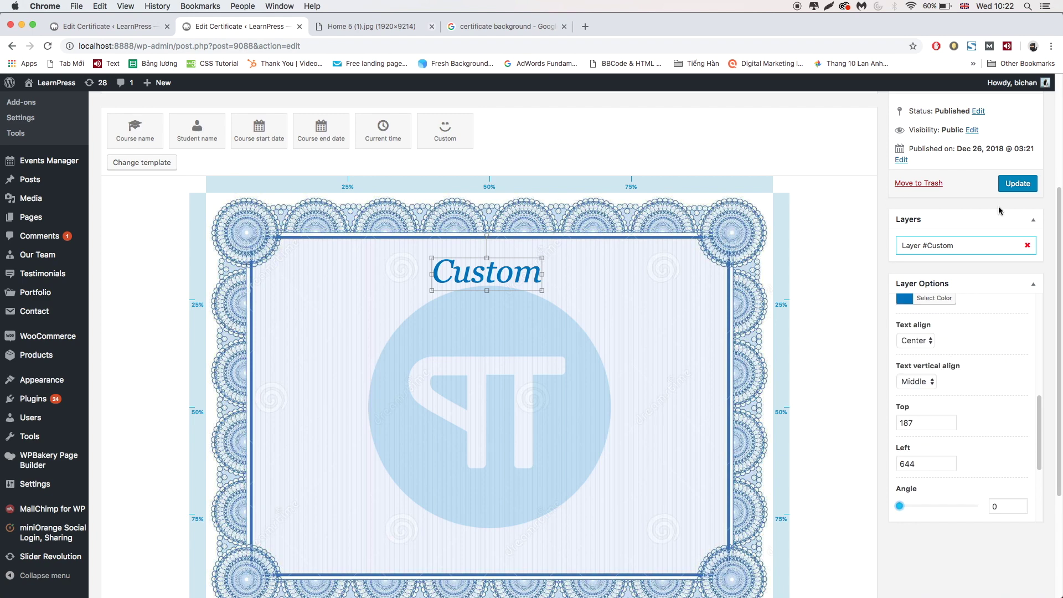
click(1013, 185)
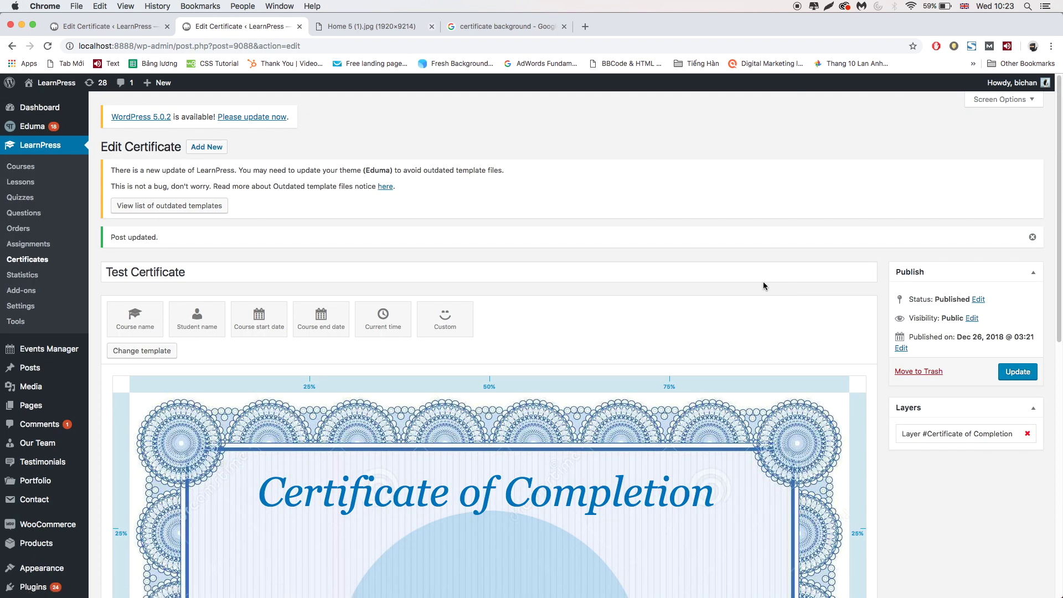
- Move the "Certificate of Completion" title slightly down and centre it across the certificate
scroll(763, 283, down, 5)
drag(594, 208, 596, 228)
scroll(963, 333, down, 5)
click(650, 334)
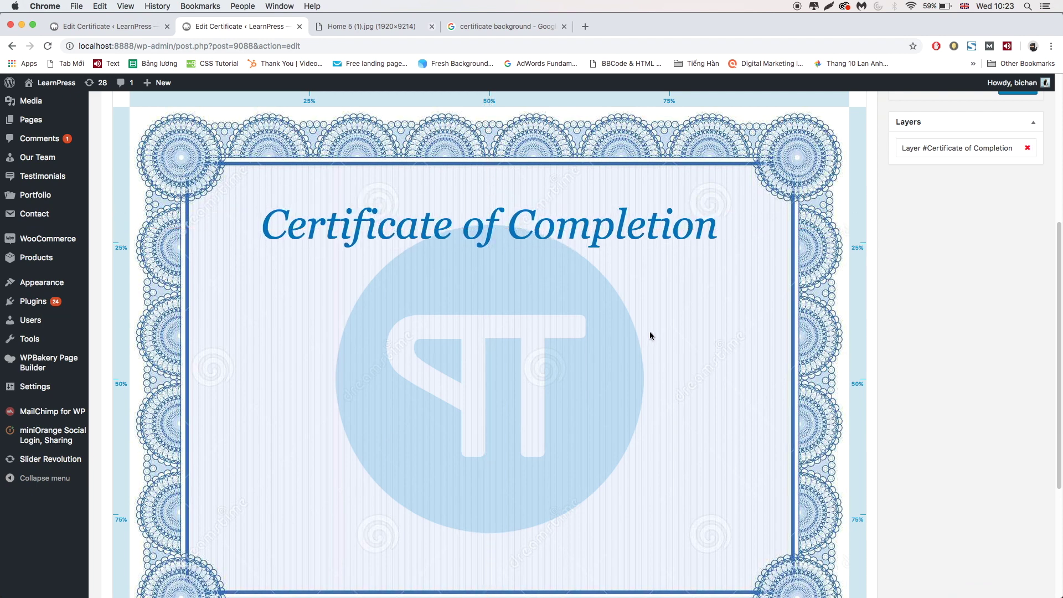
- Place a Course name layer below the title and give it font size 63 and Bold weight
scroll(650, 334, up, 2)
drag(136, 118, 494, 349)
click(920, 352)
click(919, 353)
drag(901, 394, 911, 397)
click(917, 439)
click(953, 474)
scroll(958, 472, down, 1)
click(917, 447)
click(915, 459)
drag(911, 362, 906, 362)
- Center the Course name layer horizontally and move it slightly down beneath the title
drag(545, 347, 550, 346)
scroll(952, 443, down, 5)
click(963, 498)
scroll(946, 438, up, 3)
scroll(946, 434, up, 3)
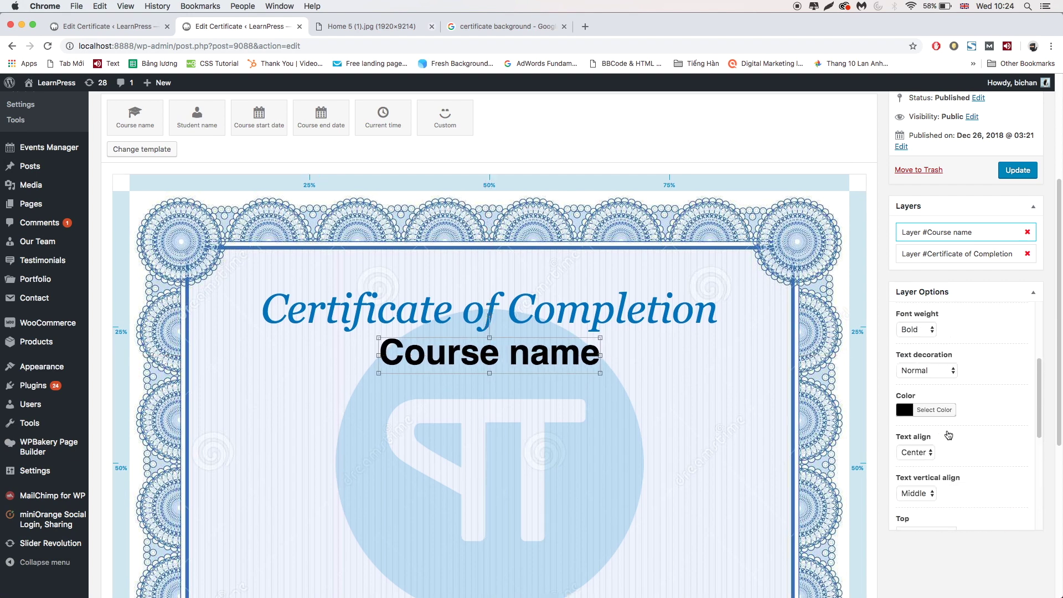
drag(529, 363, 531, 368)
click(650, 380)
- Place a Student name layer below the course name and set its font to Georgia
drag(208, 125, 486, 456)
scroll(964, 382, down, 1)
click(920, 358)
click(920, 368)
click(920, 359)
click(919, 338)
- Set the Student name layer's font style to Italic and its text decoration to Underline
click(922, 447)
click(920, 456)
click(917, 487)
click(918, 508)
click(923, 527)
click(923, 538)
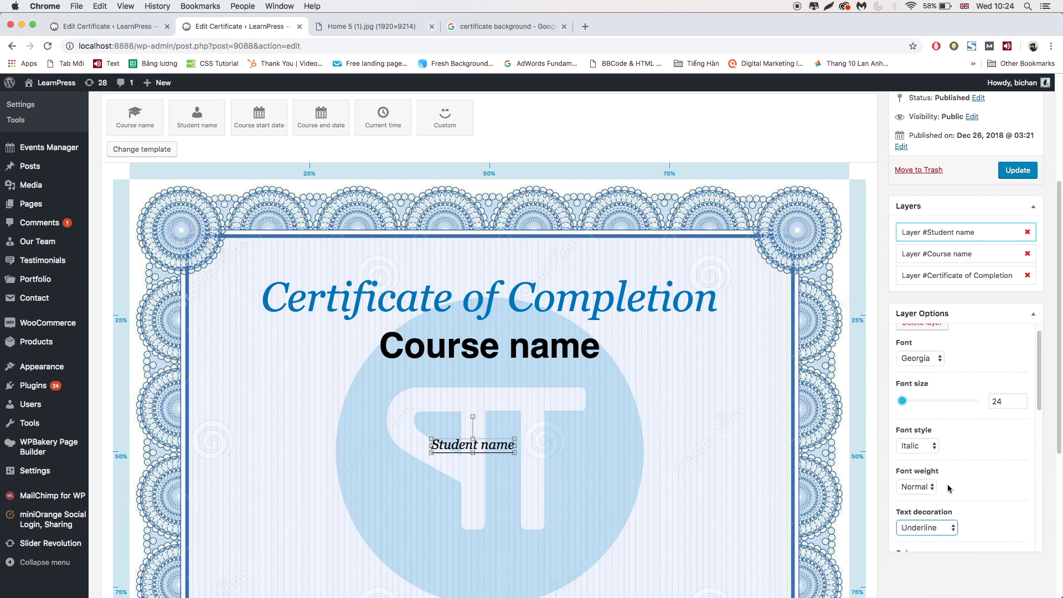
- Enlarge the Student name text until it is wider than the course name and center it horizontally
click(914, 402)
scroll(1002, 503, down, 7)
click(990, 548)
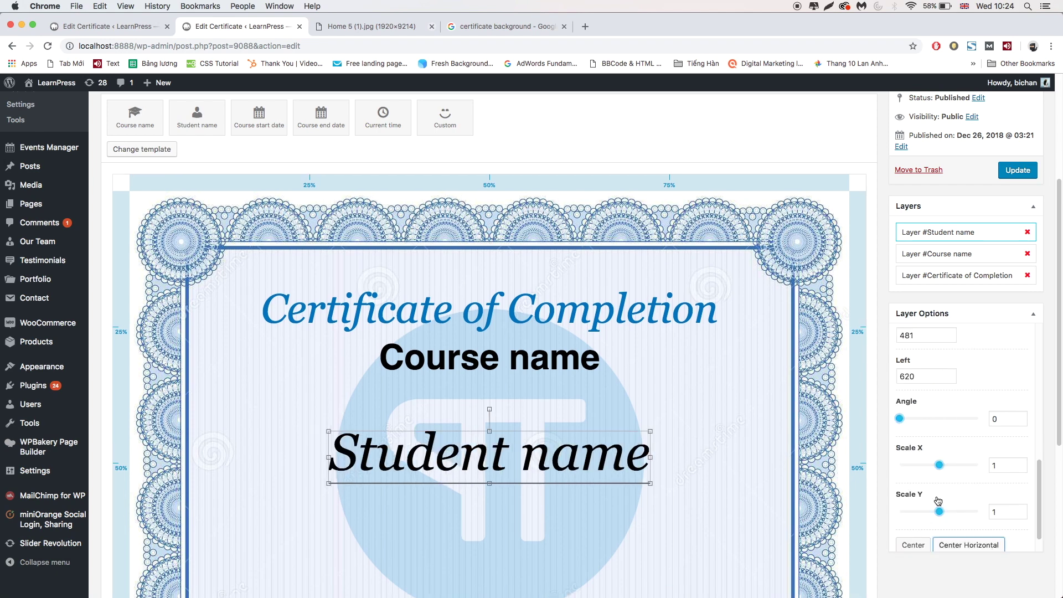
- Set the Student name layer's color to the same blue as the title
scroll(825, 498, down, 2)
click(913, 465)
scroll(969, 429, down, 1)
scroll(992, 436, up, 5)
click(938, 361)
scroll(947, 387, down, 2)
click(984, 456)
drag(1026, 370, 1027, 384)
click(629, 325)
- Move the course name and the certificate title down to tighten the spacing above the student name
drag(571, 284, 570, 316)
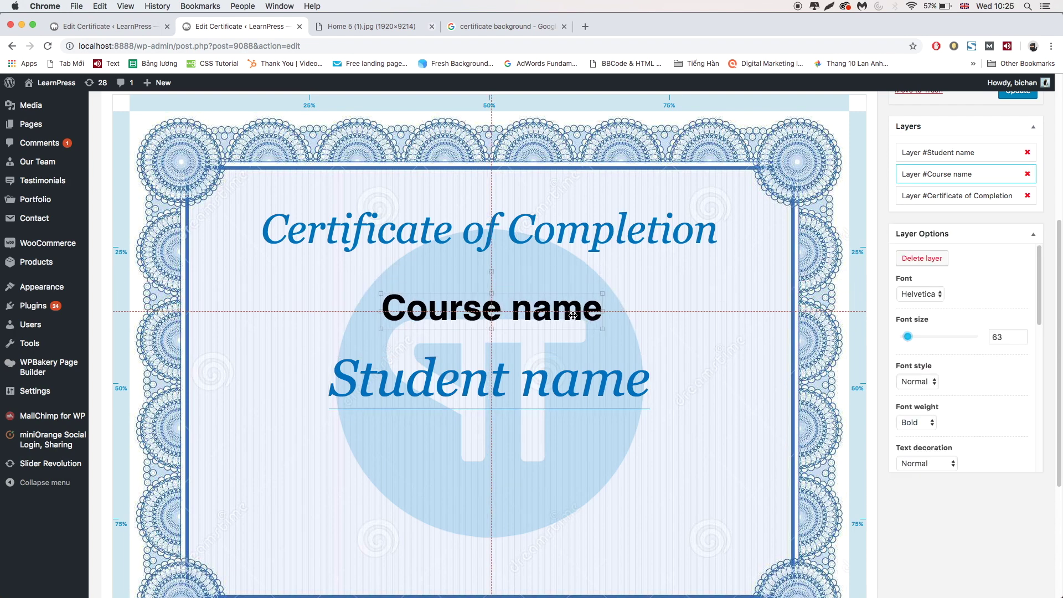
drag(647, 245, 647, 253)
click(661, 379)
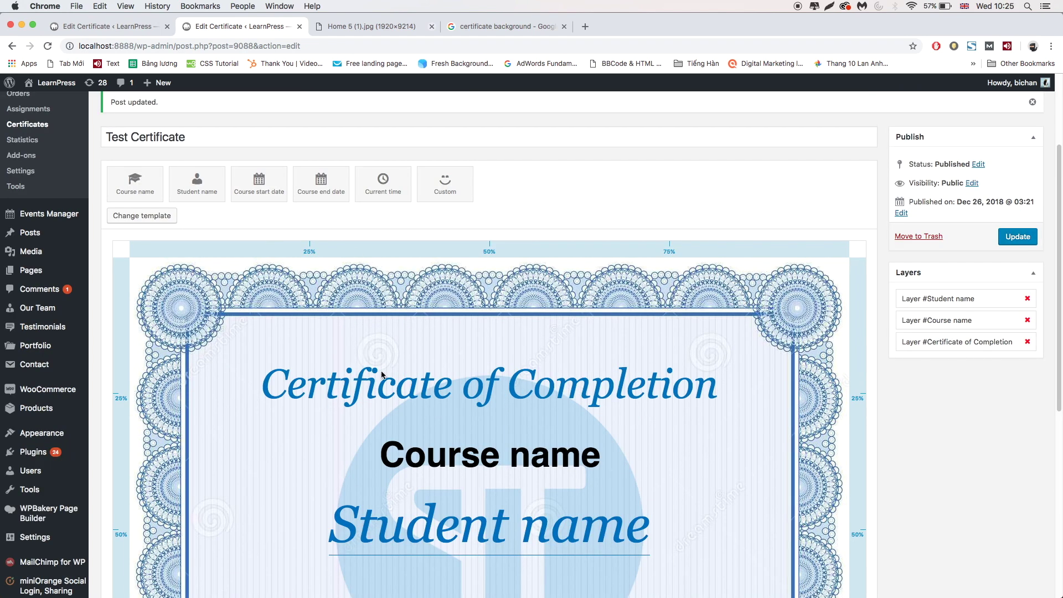
scroll(381, 374, down, 4)
drag(460, 261, 469, 293)
scroll(460, 272, up, 2)
click(470, 268)
- Place a Course start date layer below the left part of the student name and enlarge its text
scroll(468, 286, up, 3)
drag(278, 147, 351, 526)
drag(902, 484, 904, 485)
- Place a Course end date layer below the right part of the student name with font size 38
drag(321, 124, 644, 527)
drag(903, 506, 904, 505)
drag(1010, 506, 990, 505)
text(38)
- Align the course end date level with the start date and shift the start date slightly right
click(953, 260)
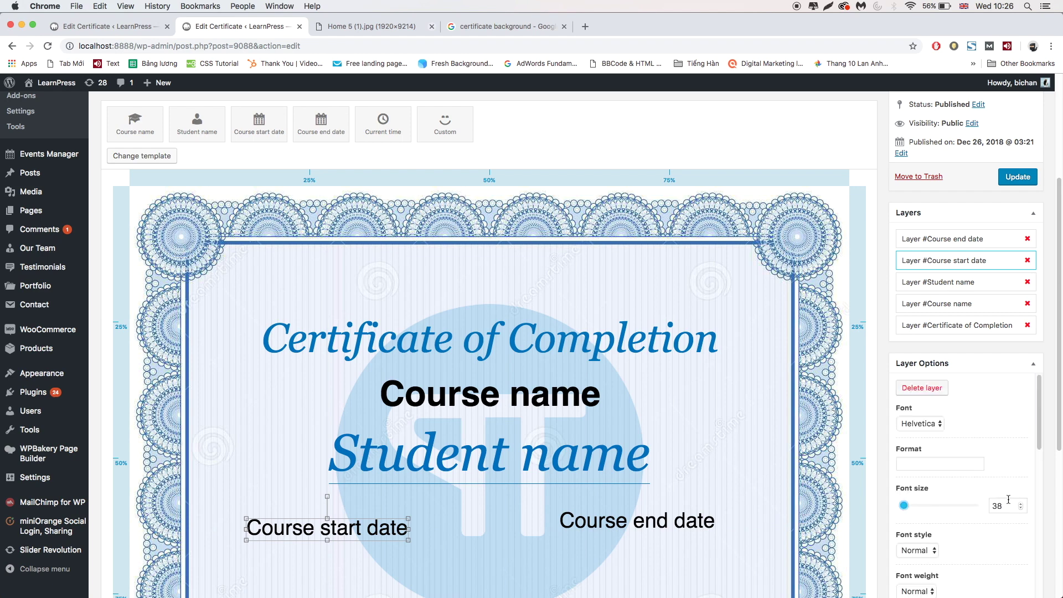
drag(638, 524, 638, 532)
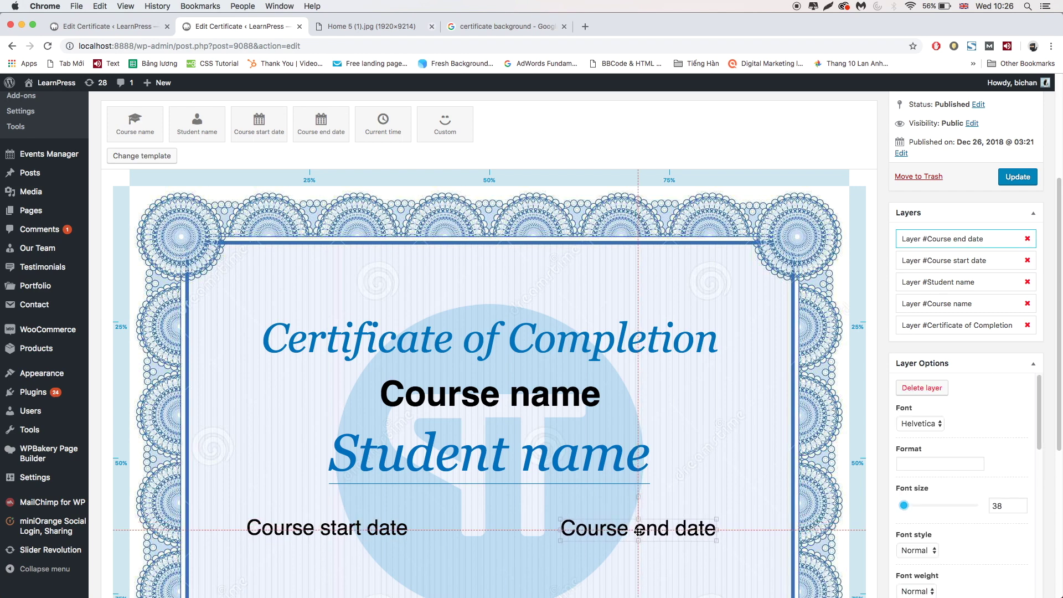
drag(375, 523, 387, 525)
- Add a Current time layer and position it just below the course end date
click(383, 124)
drag(435, 238, 659, 581)
scroll(658, 582, down, 2)
drag(670, 461, 675, 450)
scroll(676, 459, up, 1)
drag(677, 493, 687, 498)
- Format the Current time layer with Italic style and a serif font
click(917, 501)
click(914, 511)
click(921, 374)
click(913, 362)
click(729, 517)
- Update the certificate to save all its layers and review the saved layout
scroll(729, 516, down, 4)
scroll(729, 518, up, 5)
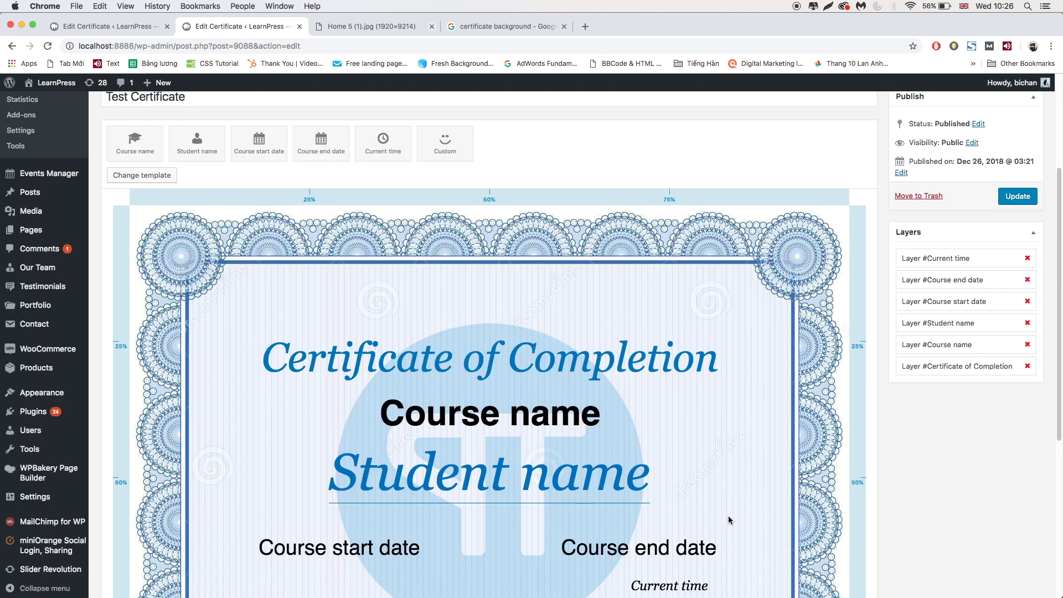
scroll(819, 410, down, 1)
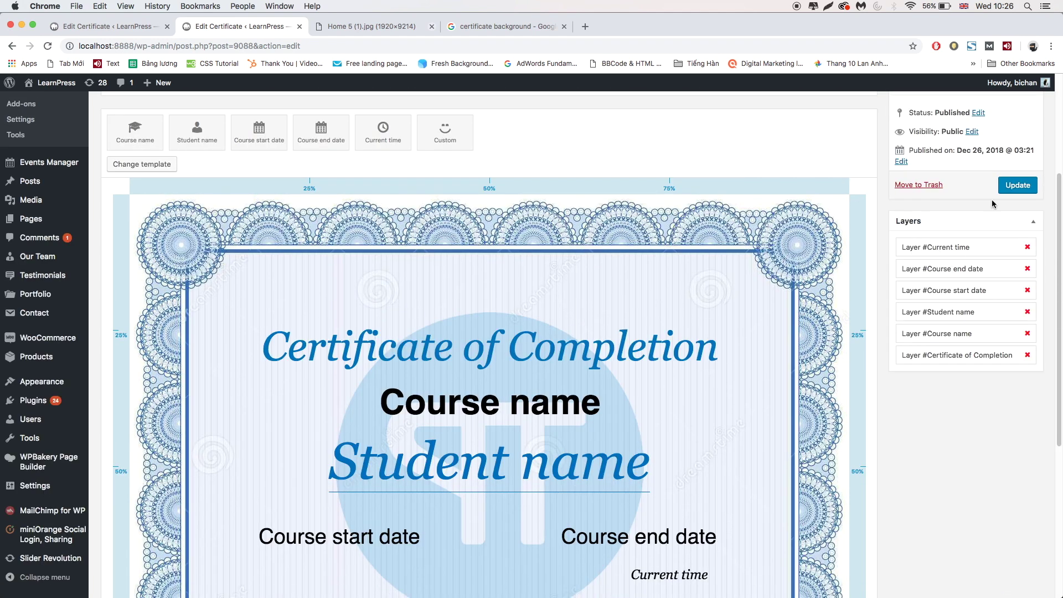
click(1024, 184)
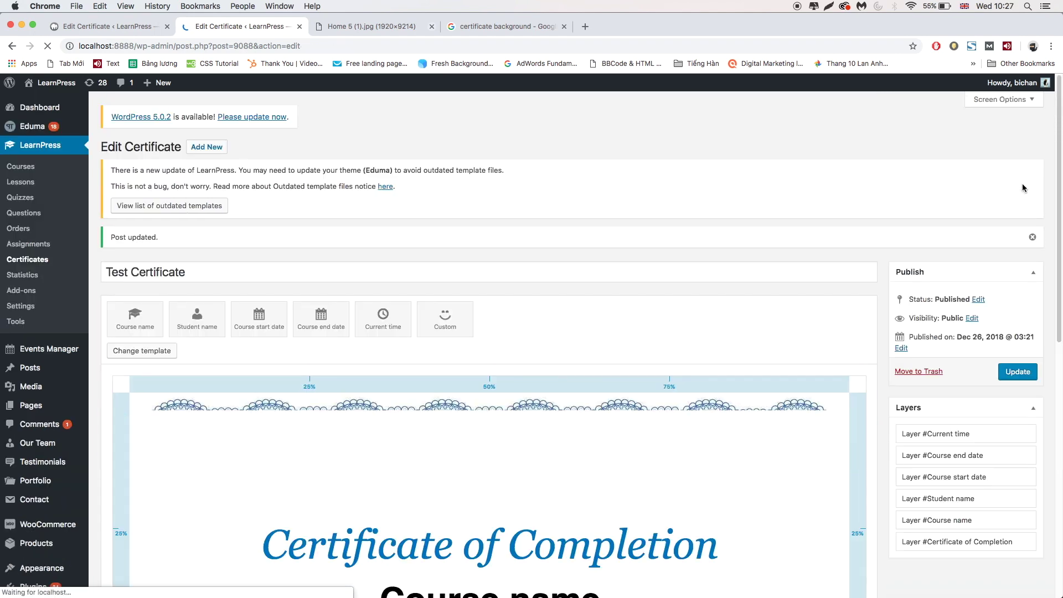
scroll(527, 327, down, 6)
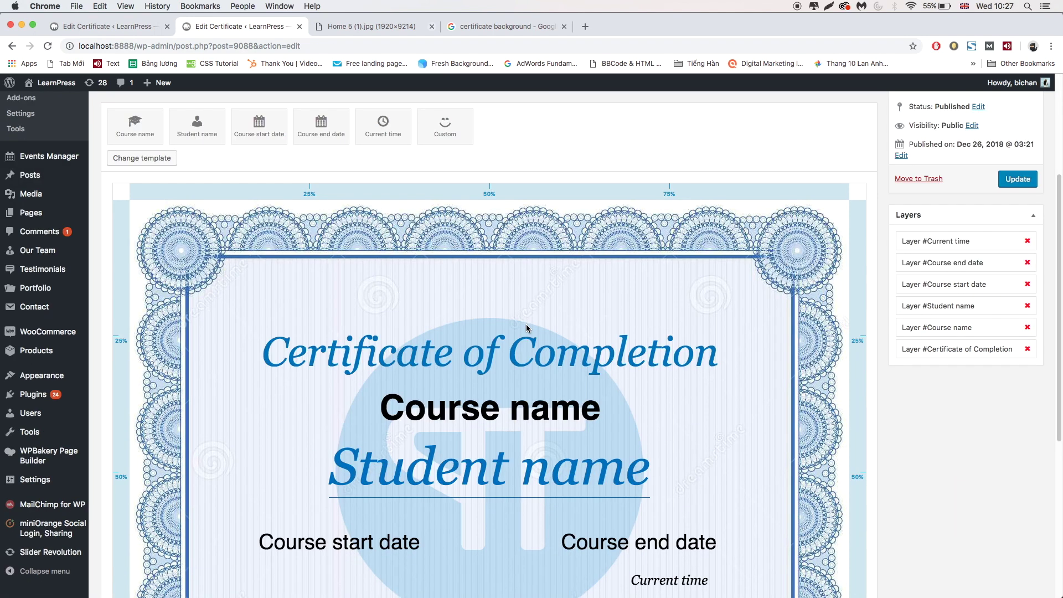
scroll(526, 329, up, 6)
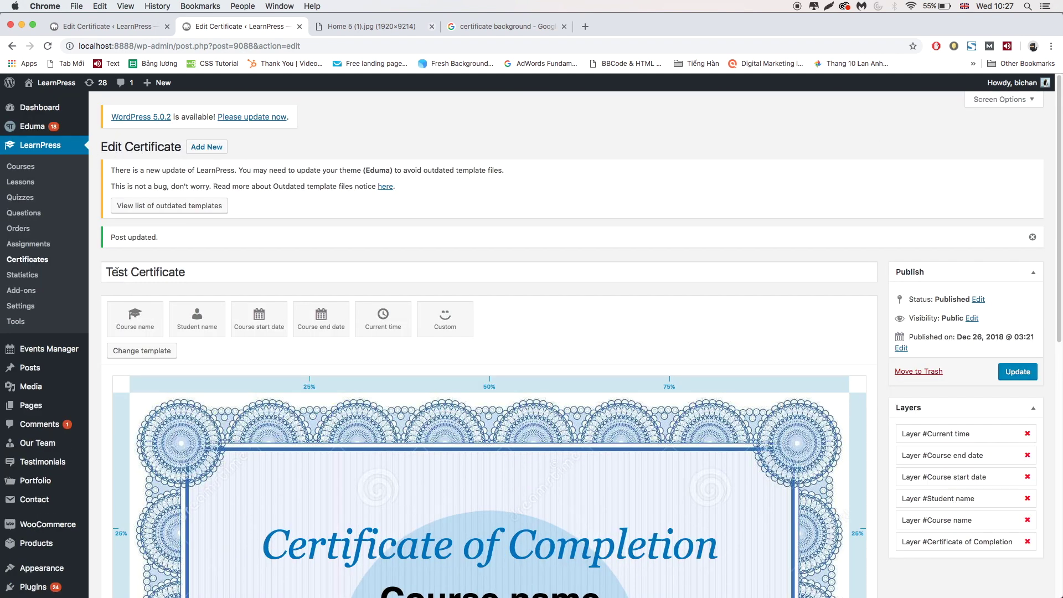
- Open the course "Become a PHP Master and Make Money" for editing from the LearnPress course list
click(28, 260)
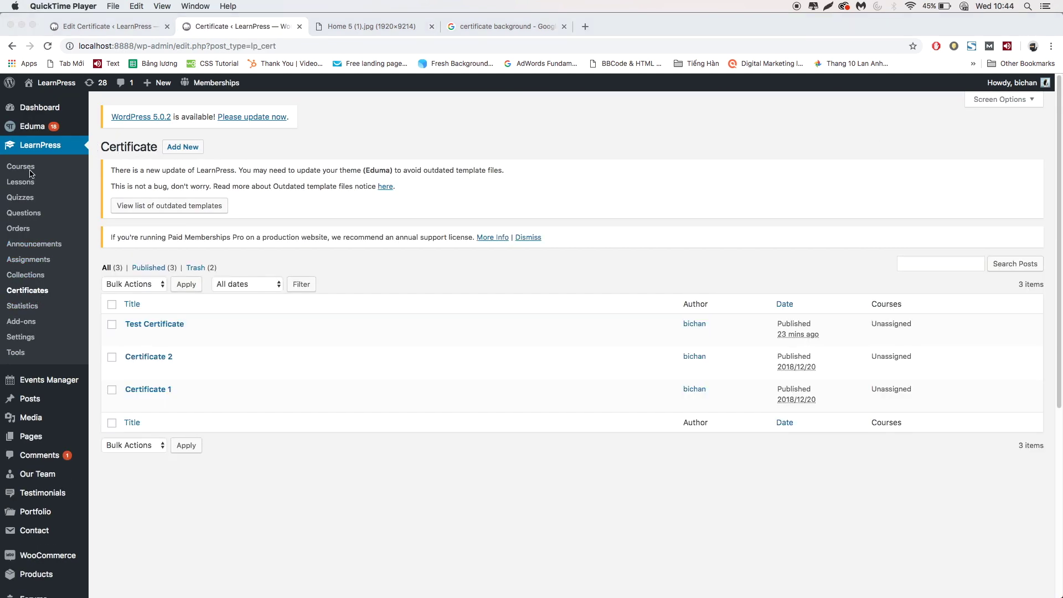
click(35, 157)
click(26, 168)
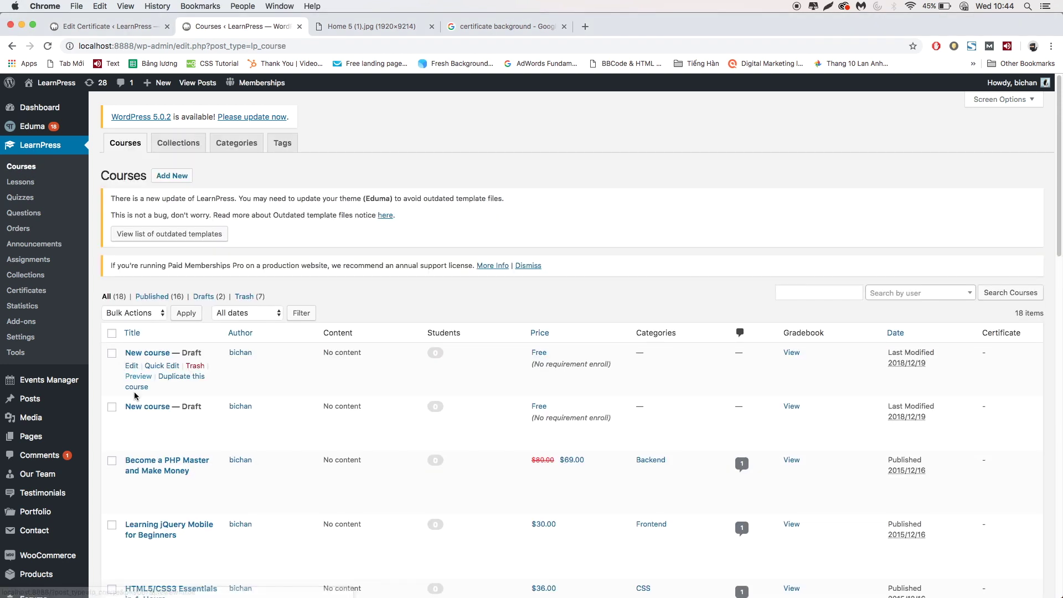
click(142, 471)
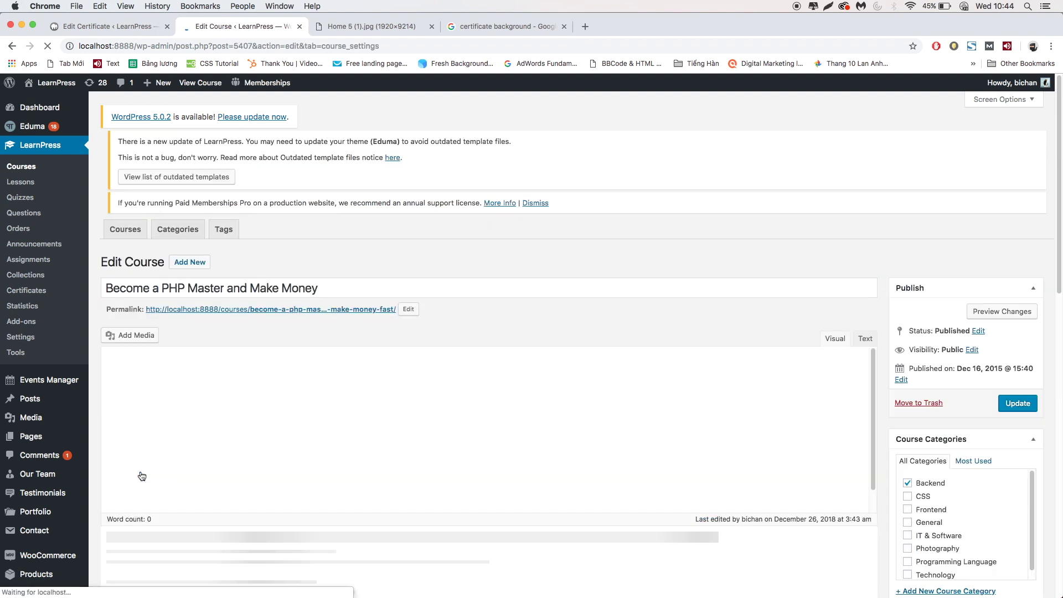
- Assign Test Certificate to the course in its certificate settings and update the course
scroll(142, 476, down, 2)
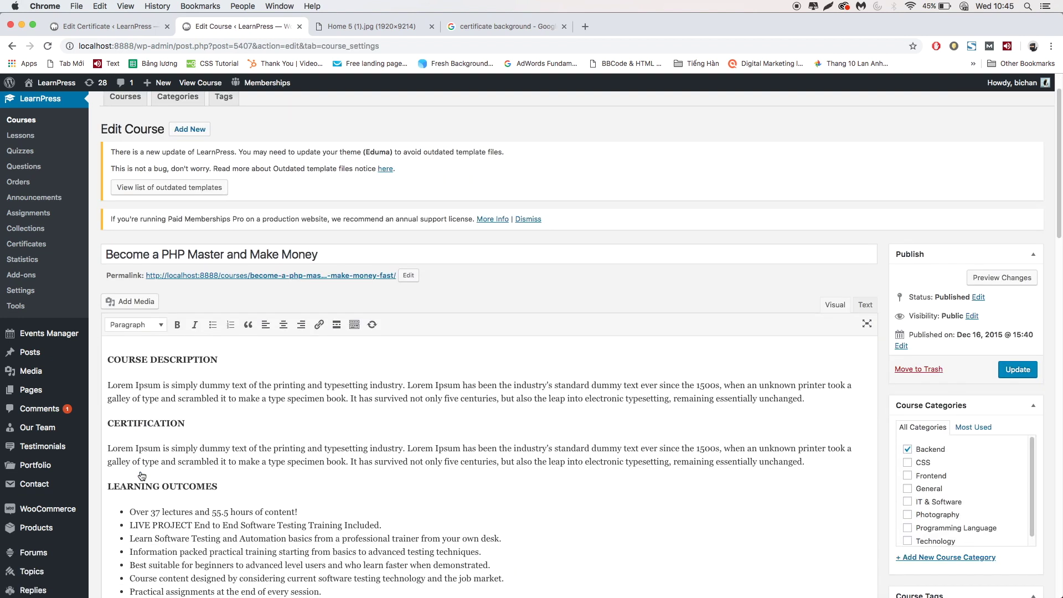
scroll(142, 477, down, 10)
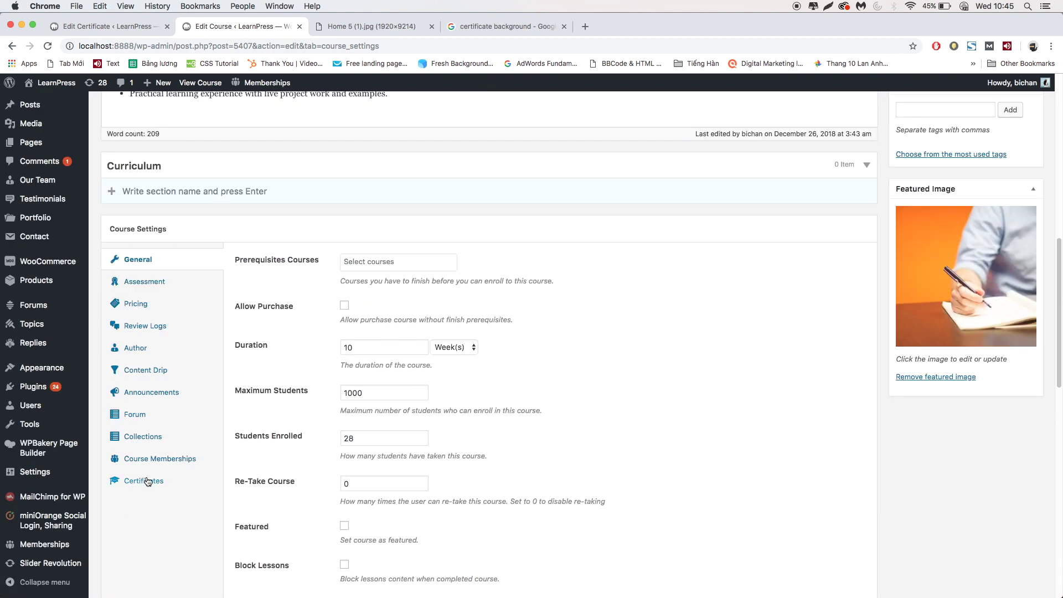
click(143, 481)
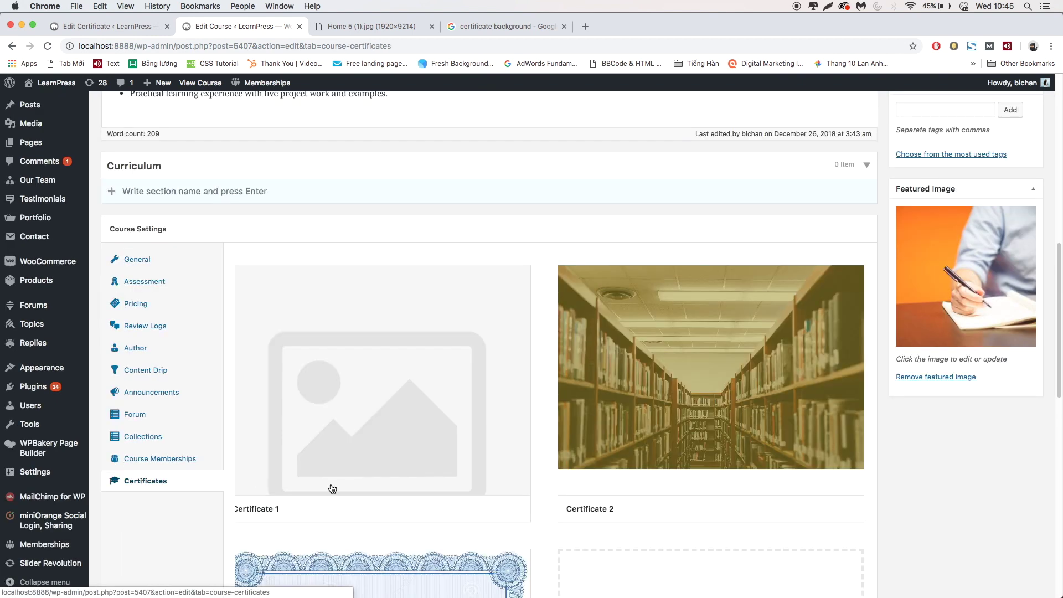
scroll(590, 468, down, 5)
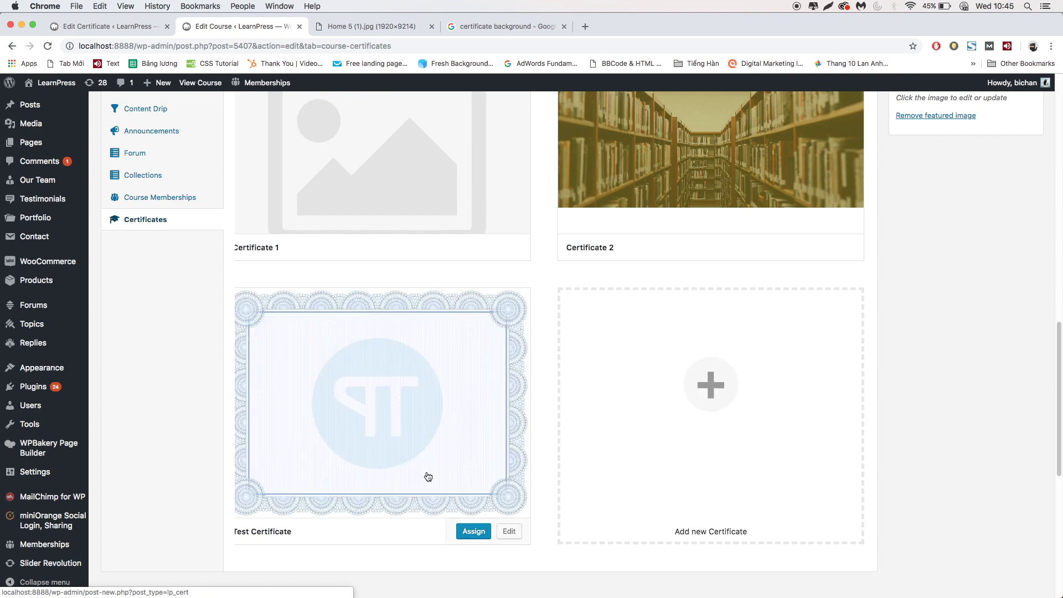
click(472, 532)
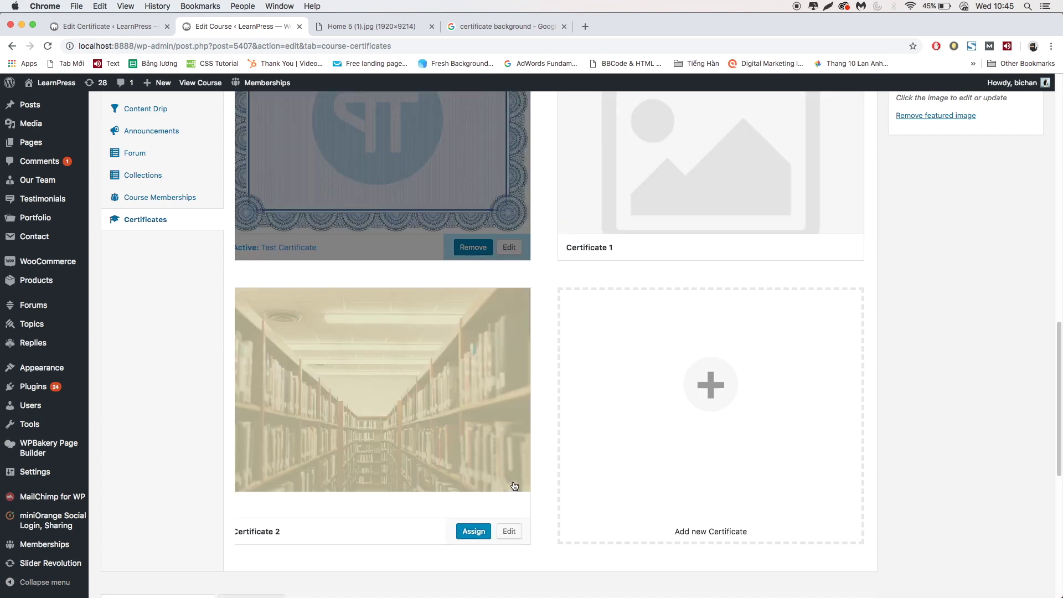
scroll(512, 486, up, 5)
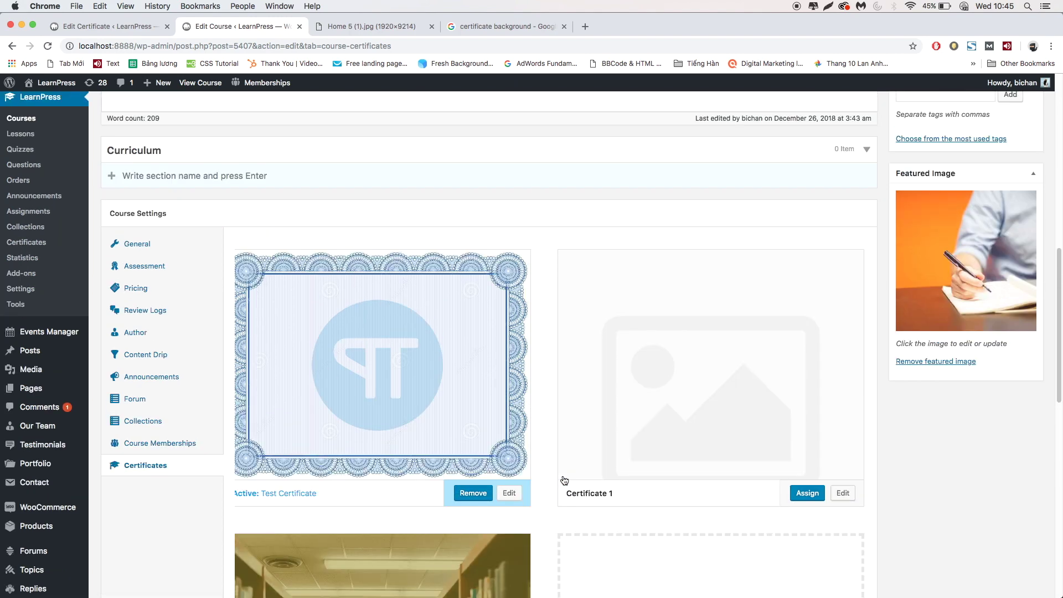
scroll(563, 480, up, 6)
click(1027, 144)
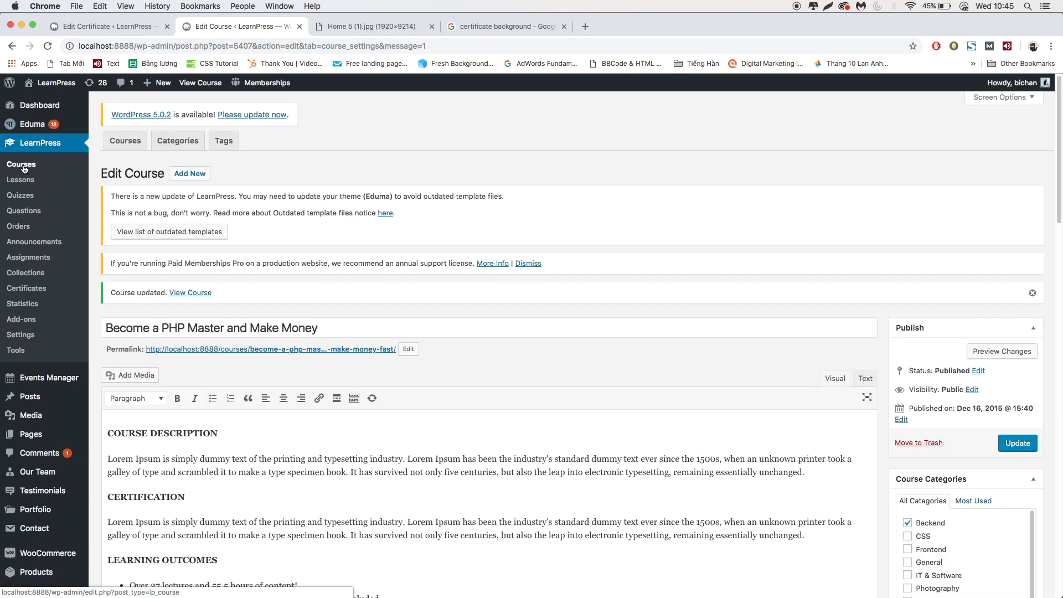
- Complete Lesson 2 and Quiz 1 of "Become a PHP Master and Make Money" on the student side
click(23, 167)
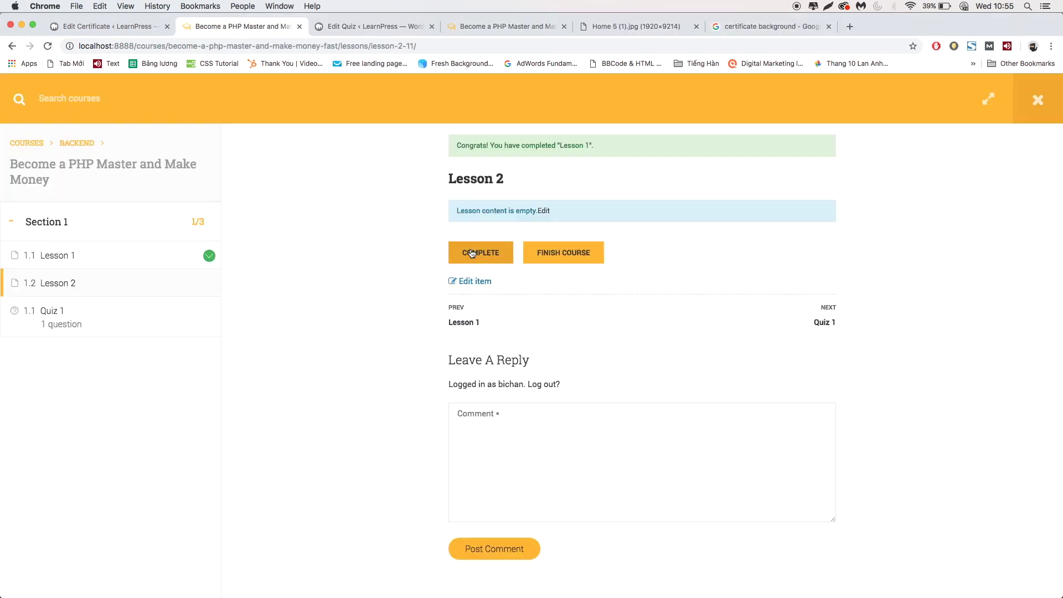
click(480, 252)
click(510, 321)
click(479, 240)
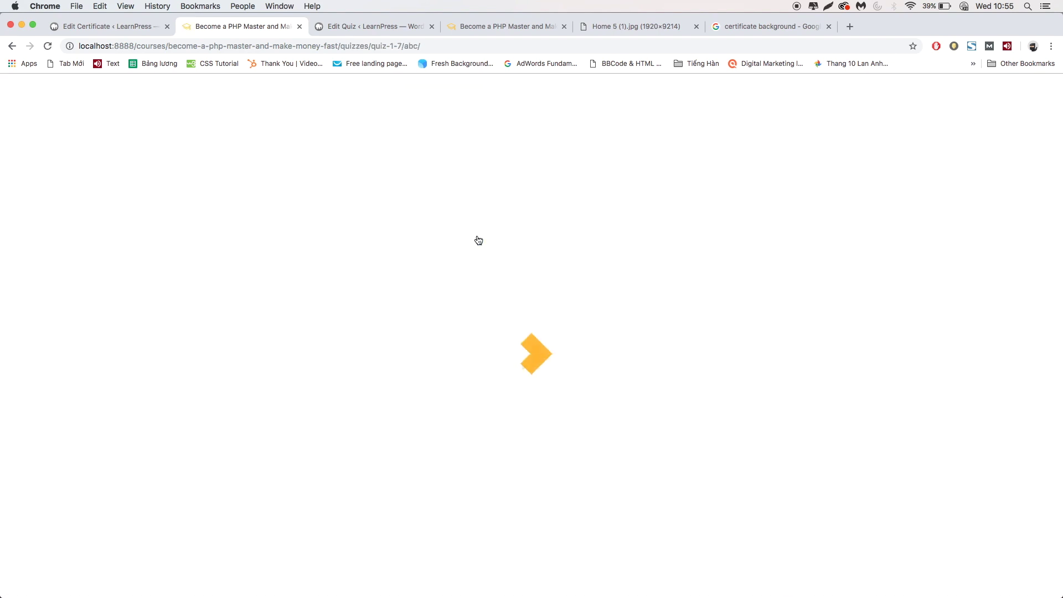
click(488, 296)
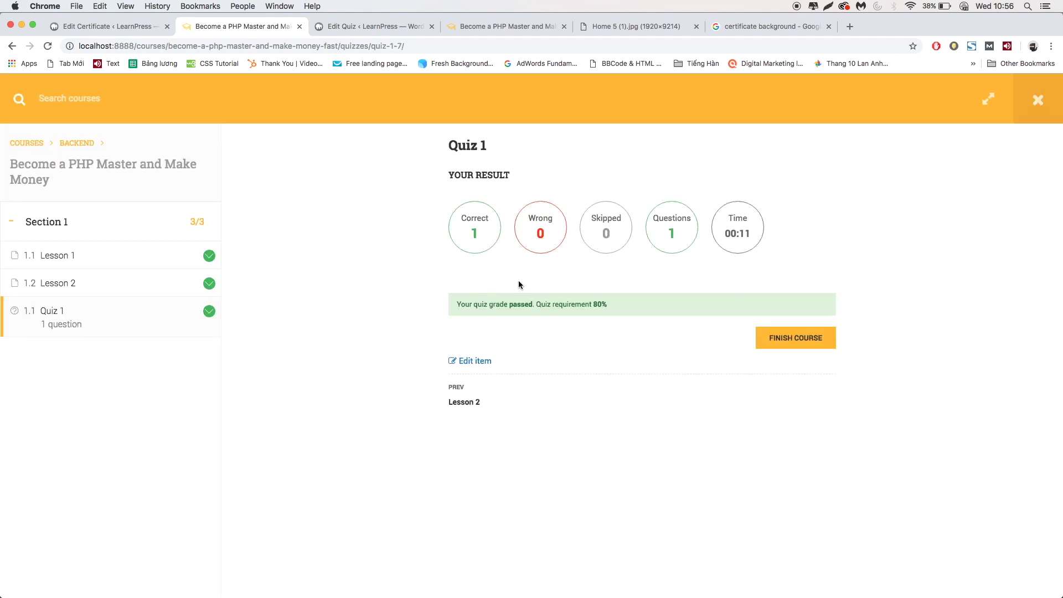
- Finish the course and open its certificate from the Curriculum section of the course page
click(792, 345)
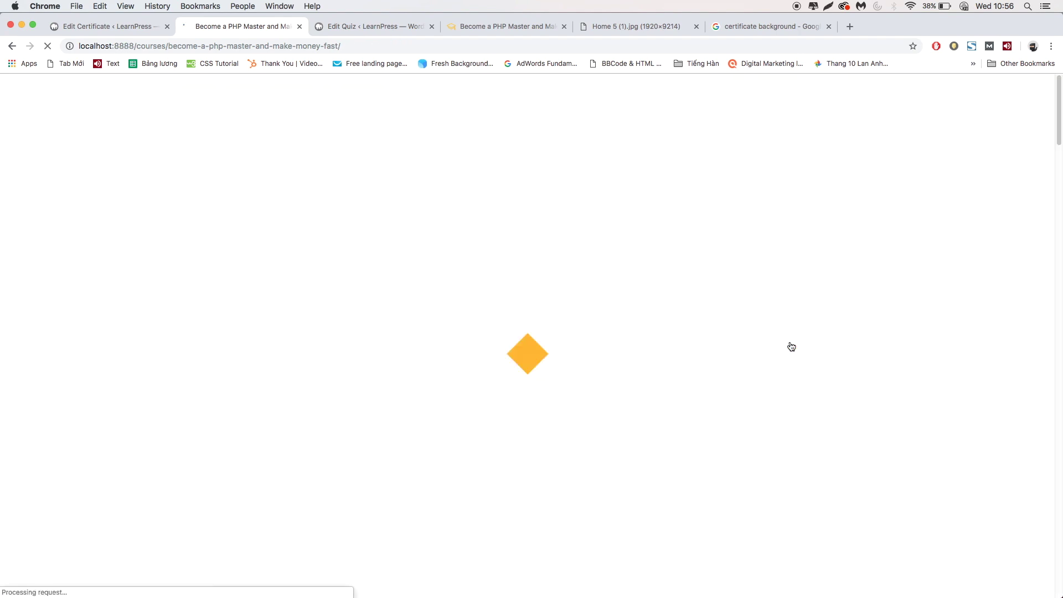
scroll(791, 346, down, 10)
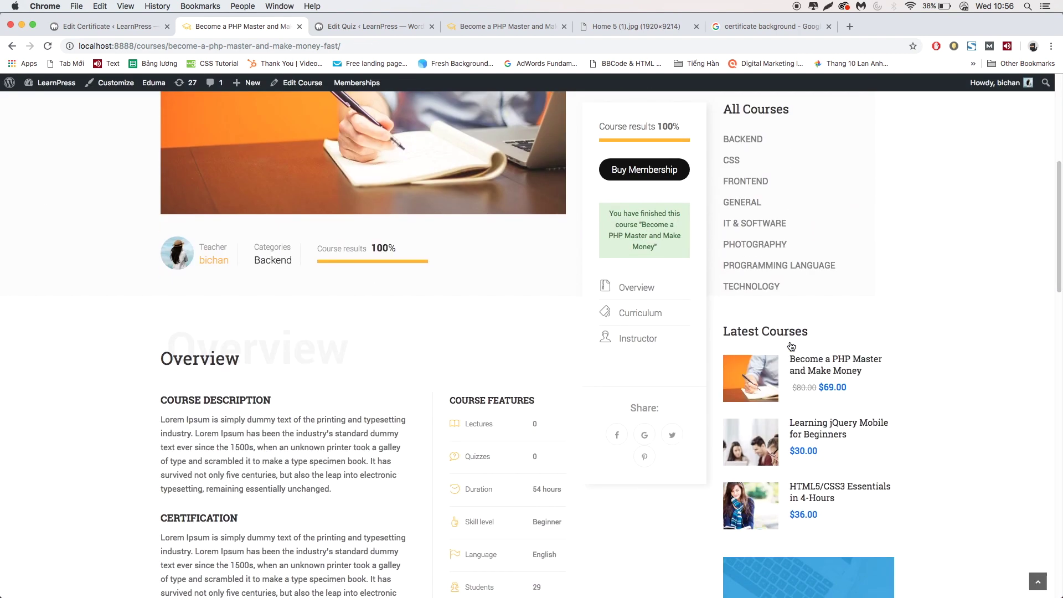
scroll(545, 406, down, 12)
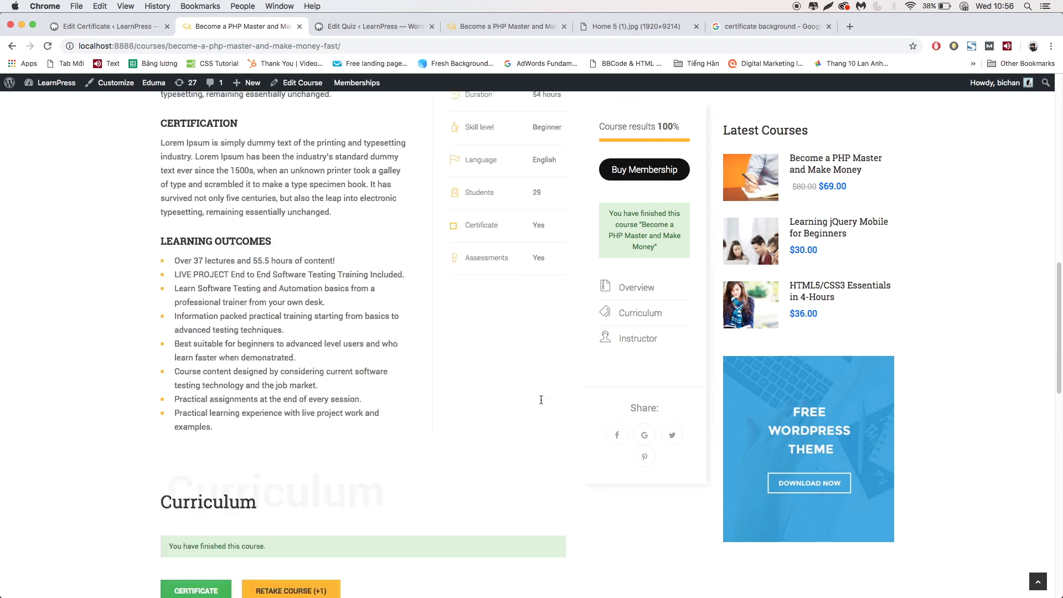
scroll(177, 370, up, 5)
click(188, 355)
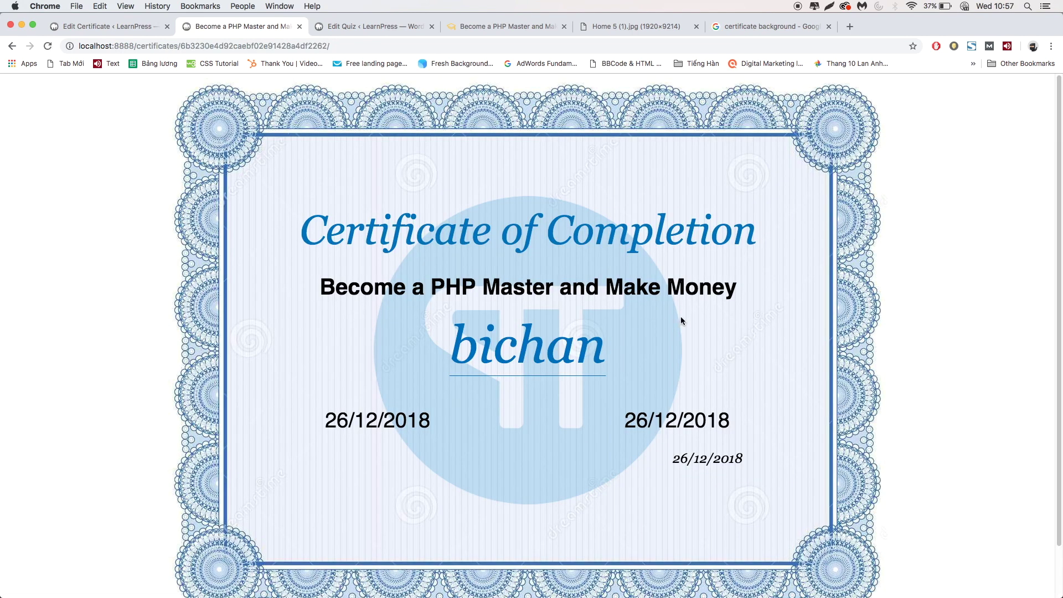
scroll(745, 557, down, 1)
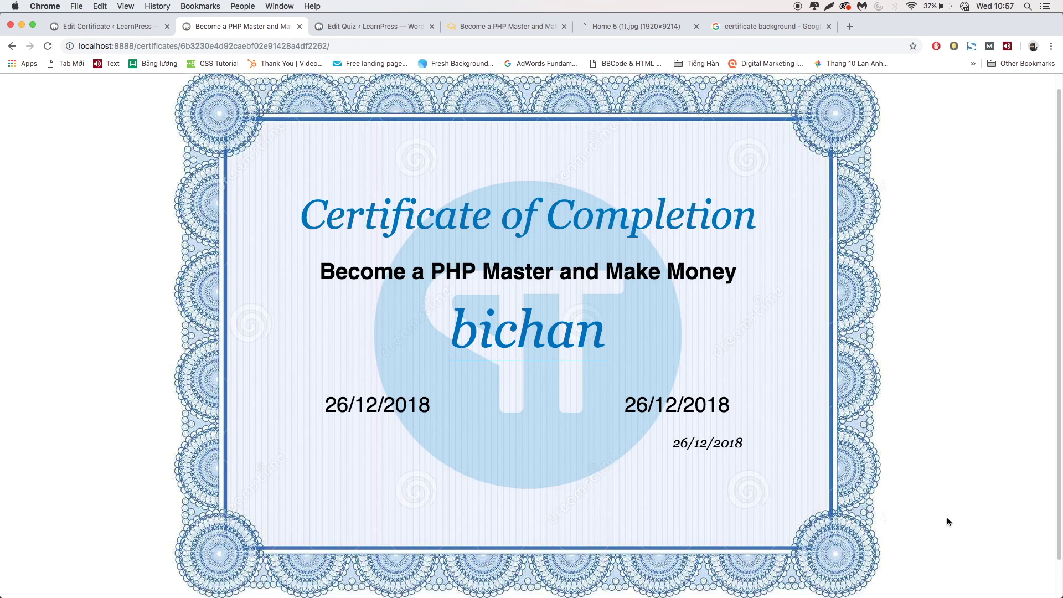
- Save the certificate image to the Downloads folder as a PNG named "ceritificate"
right_click(765, 415)
click(798, 432)
text(ceritificate)
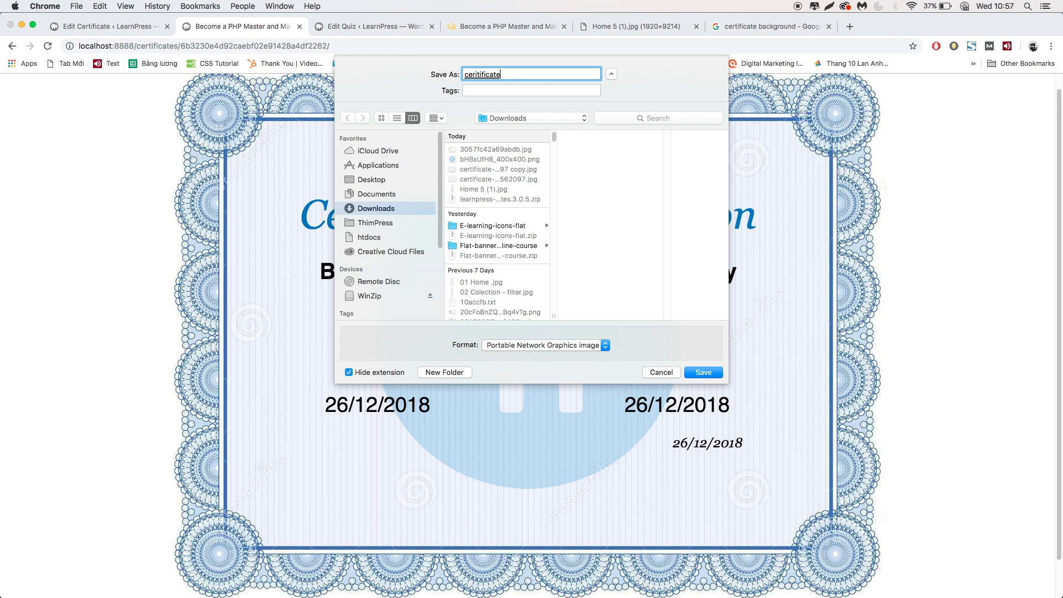
key(Return)
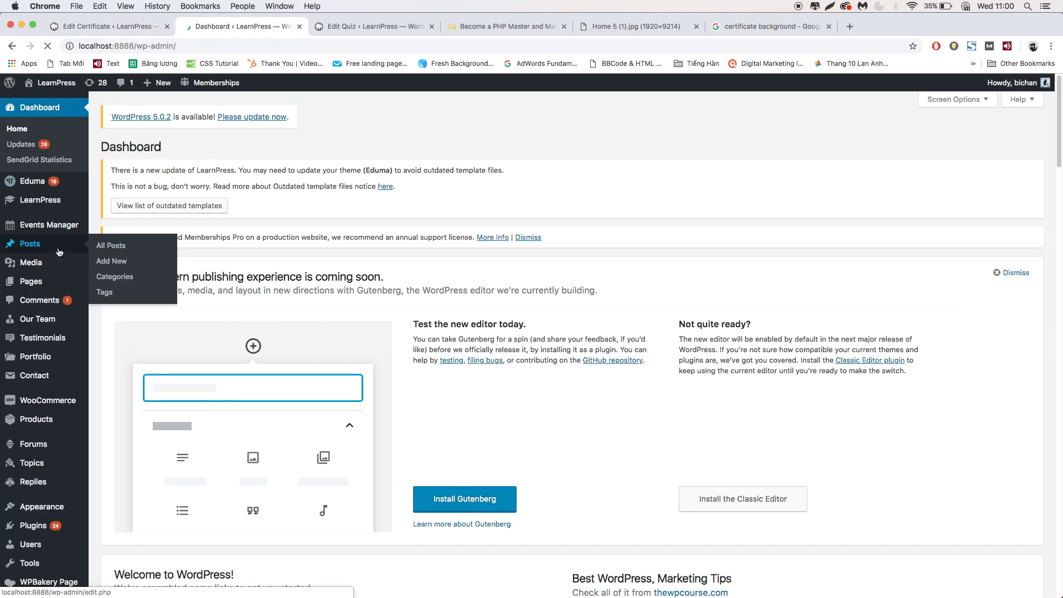
- Open the logged-in account's own profile in the WordPress admin and fill in its last name
scroll(33, 286, down, 4)
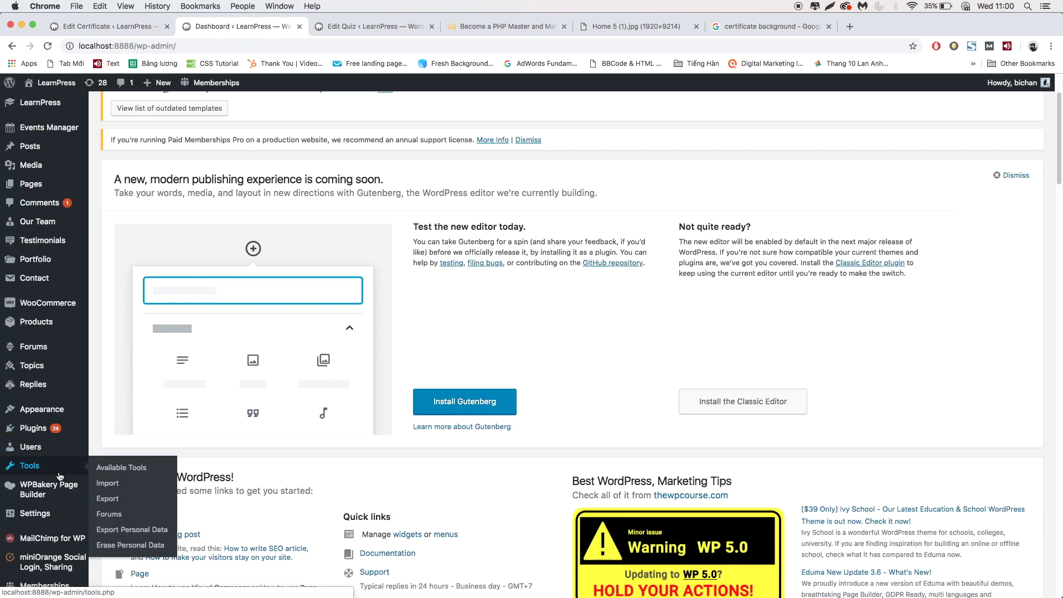
mouse_move(54, 446)
click(126, 481)
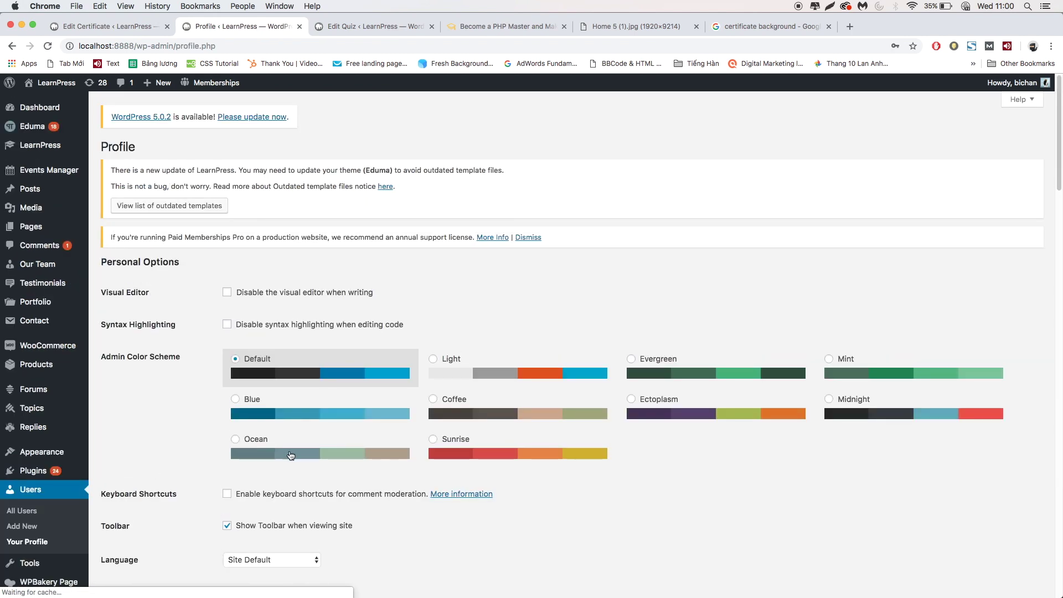
scroll(271, 510, down, 4)
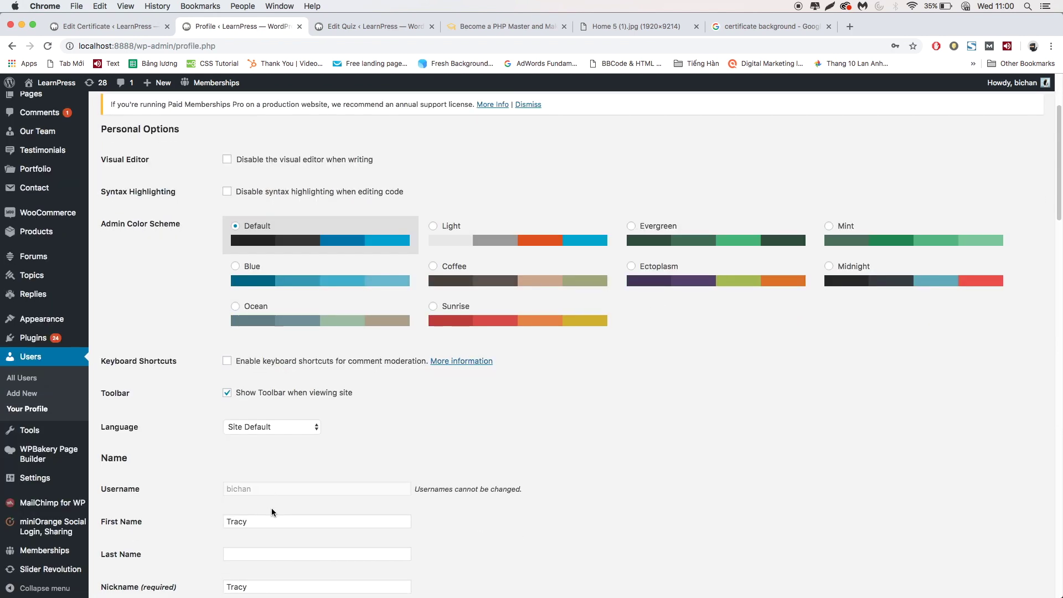
scroll(271, 508, down, 3)
click(265, 483)
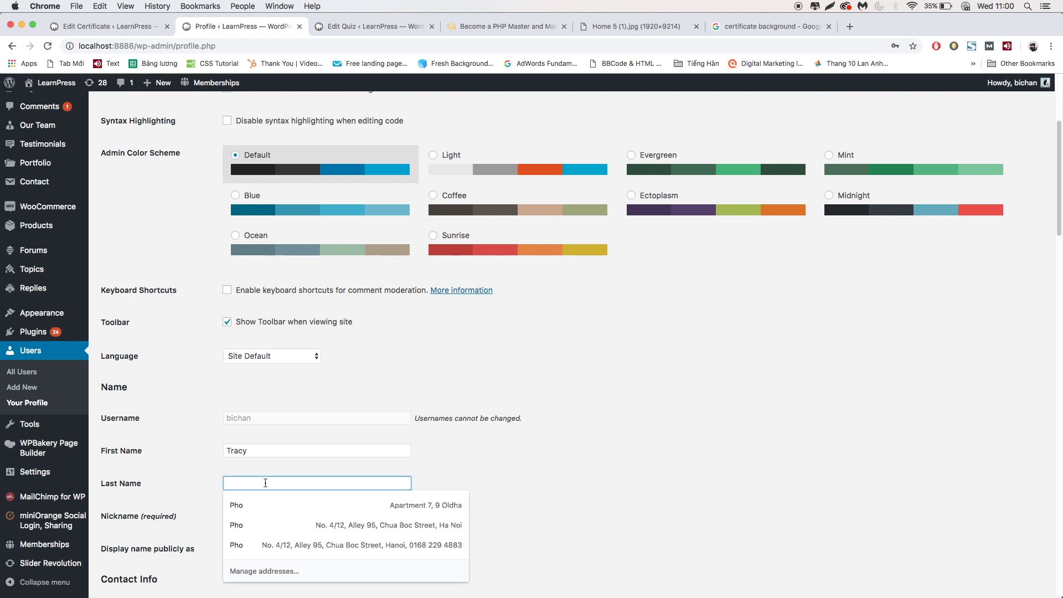
text(ThimPress)
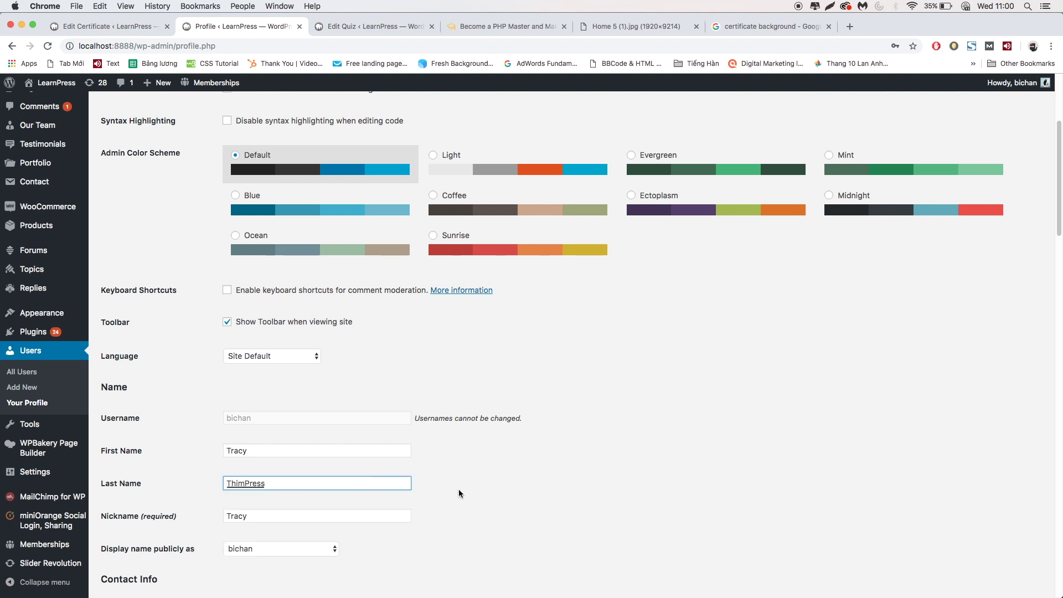
click(458, 489)
- Set the publicly displayed name to first name followed by last name and update the profile
scroll(459, 489, down, 3)
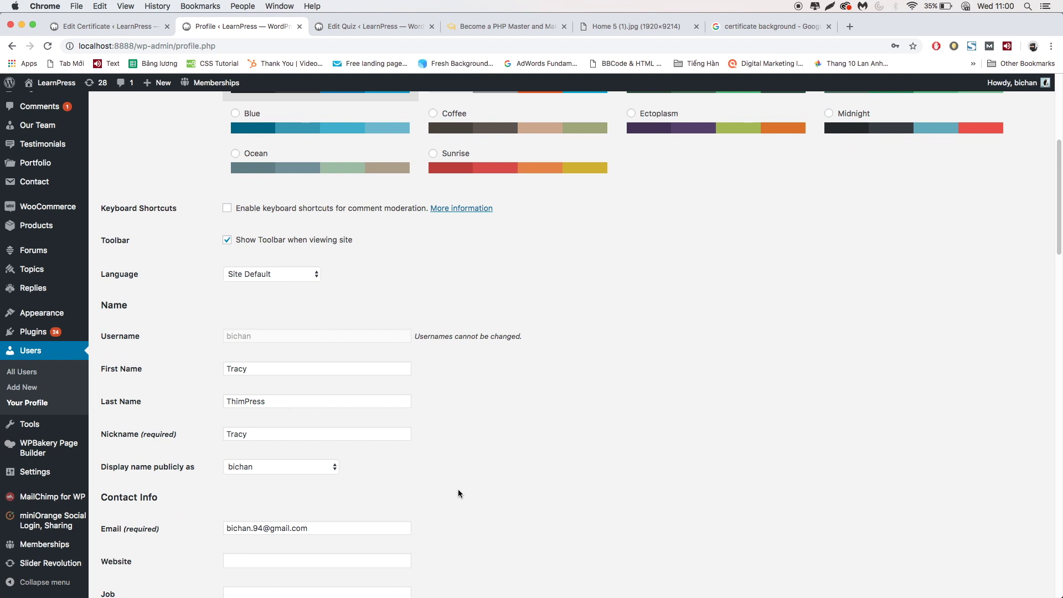
click(287, 466)
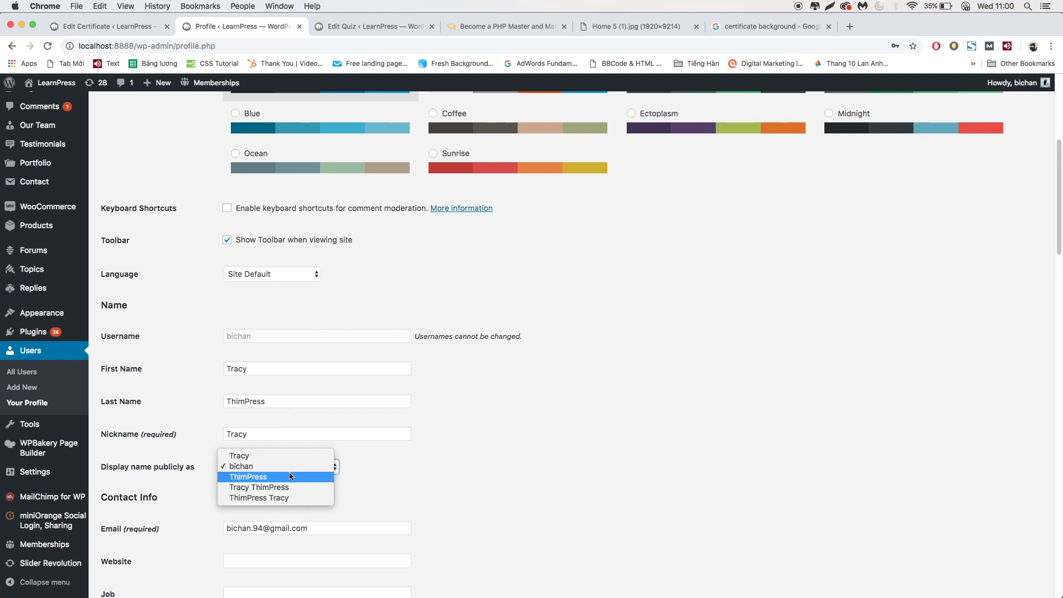
click(295, 487)
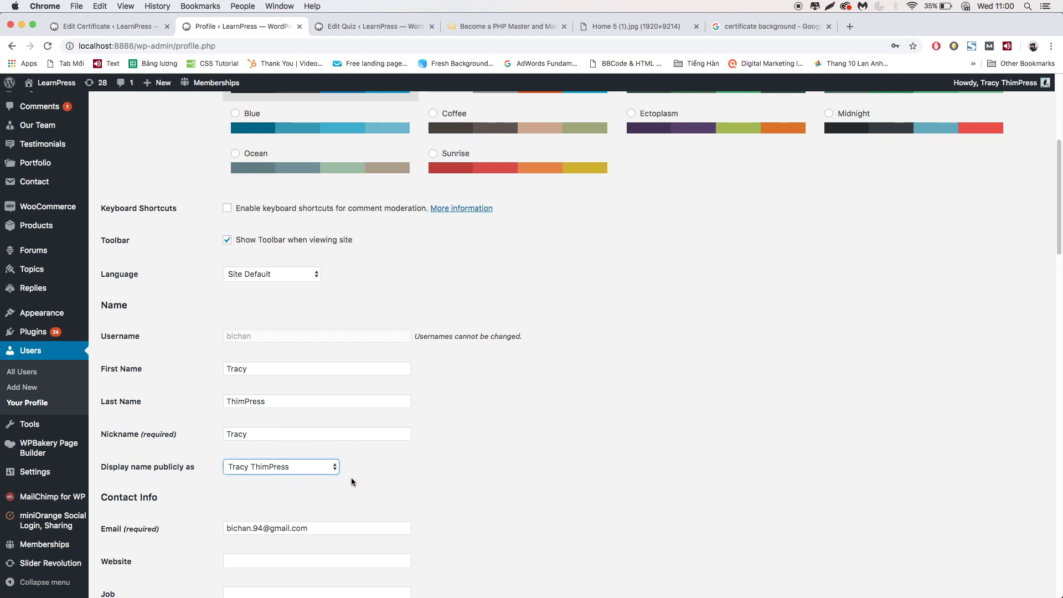
scroll(379, 481, down, 1)
scroll(378, 476, down, 20)
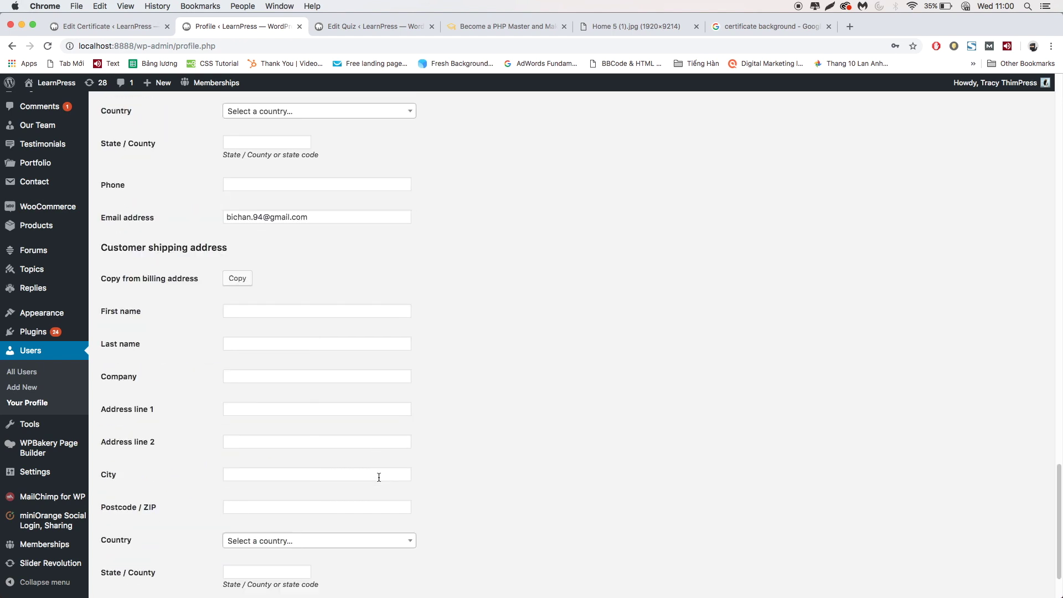
click(130, 540)
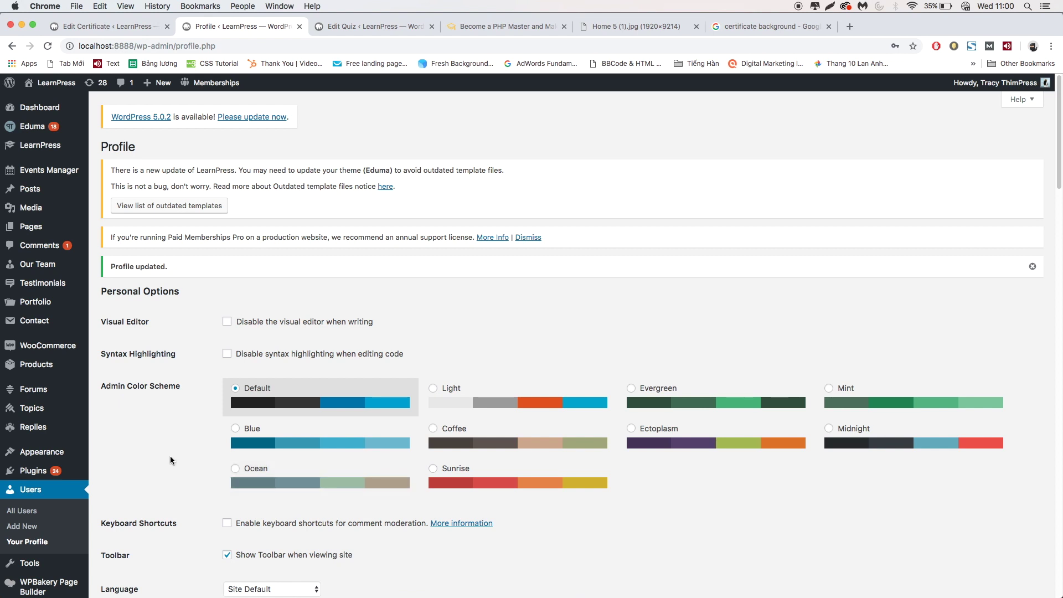
- Reopen the certificate from the finished course page to check the student name on it
click(521, 24)
scroll(312, 248, up, 5)
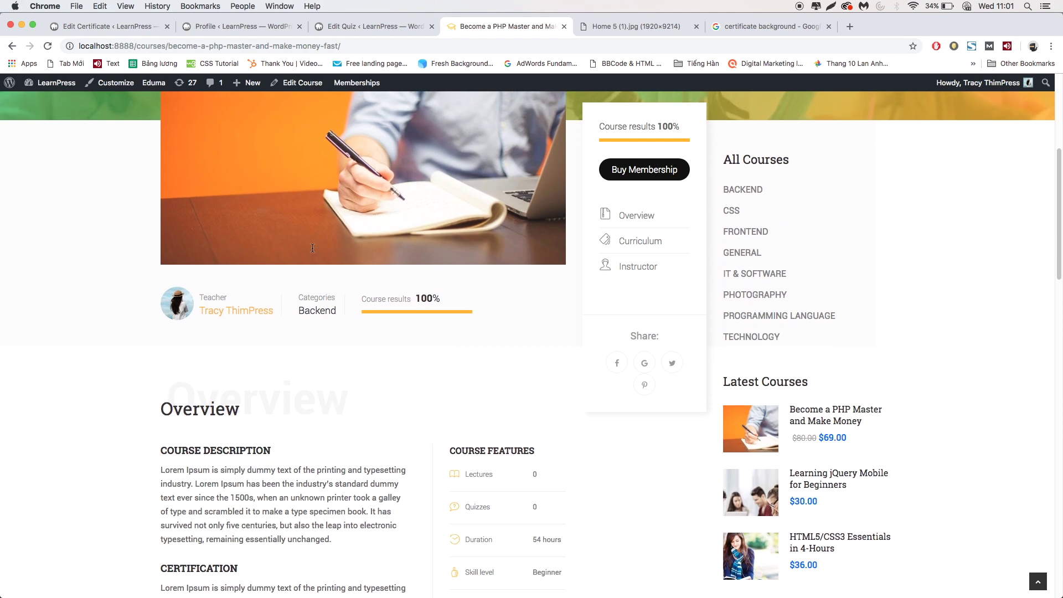
scroll(312, 248, down, 15)
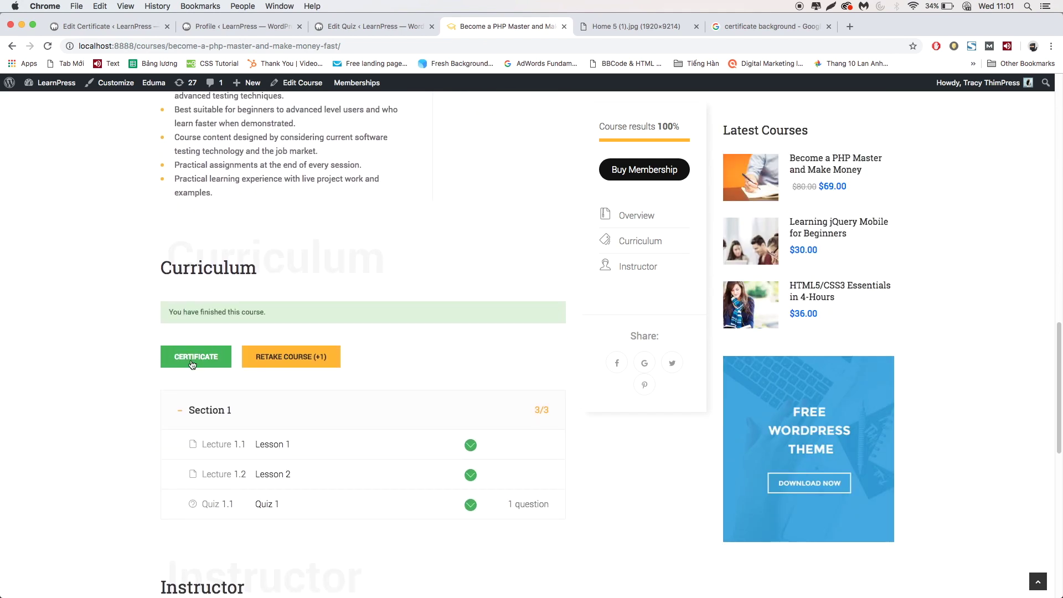
click(192, 361)
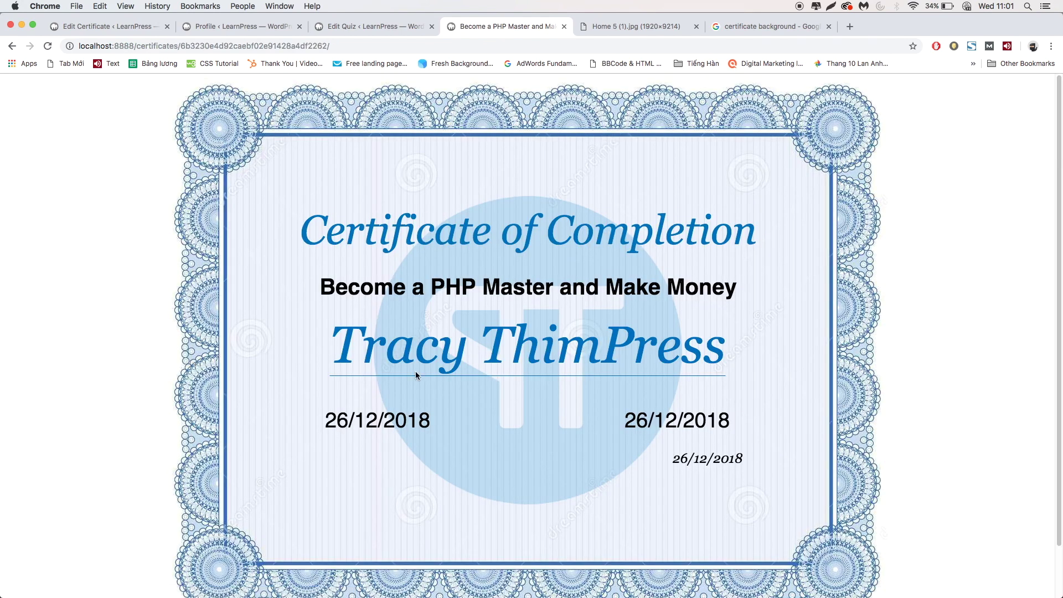